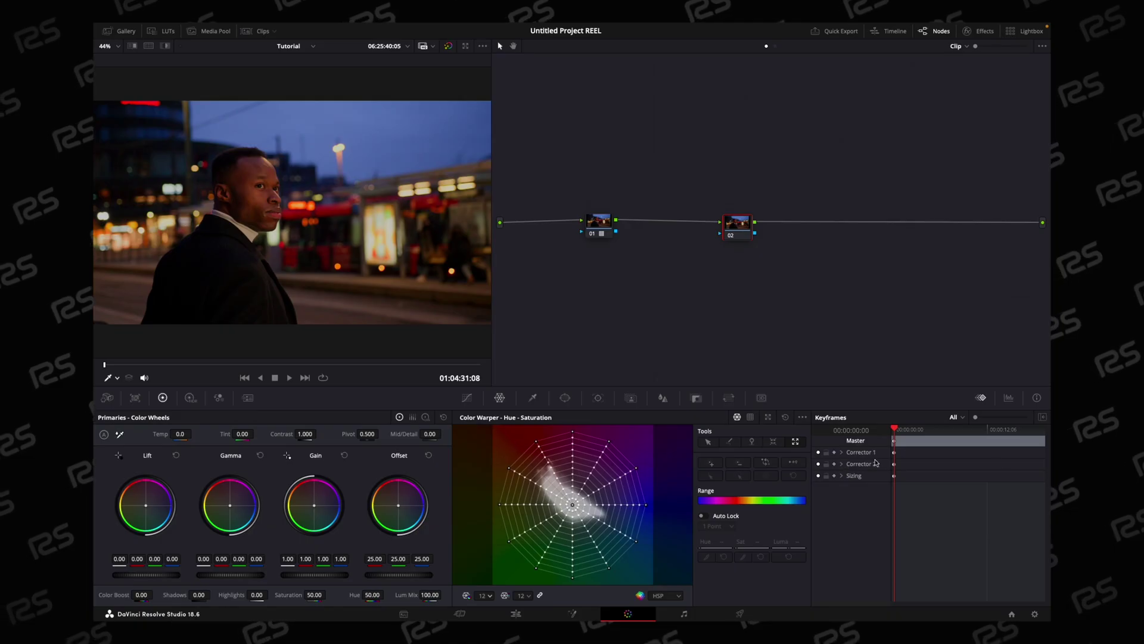
Pop the Color Warper out into a large floating window above the node editor
{"action": "left_click", "coordinate": [768, 417]}
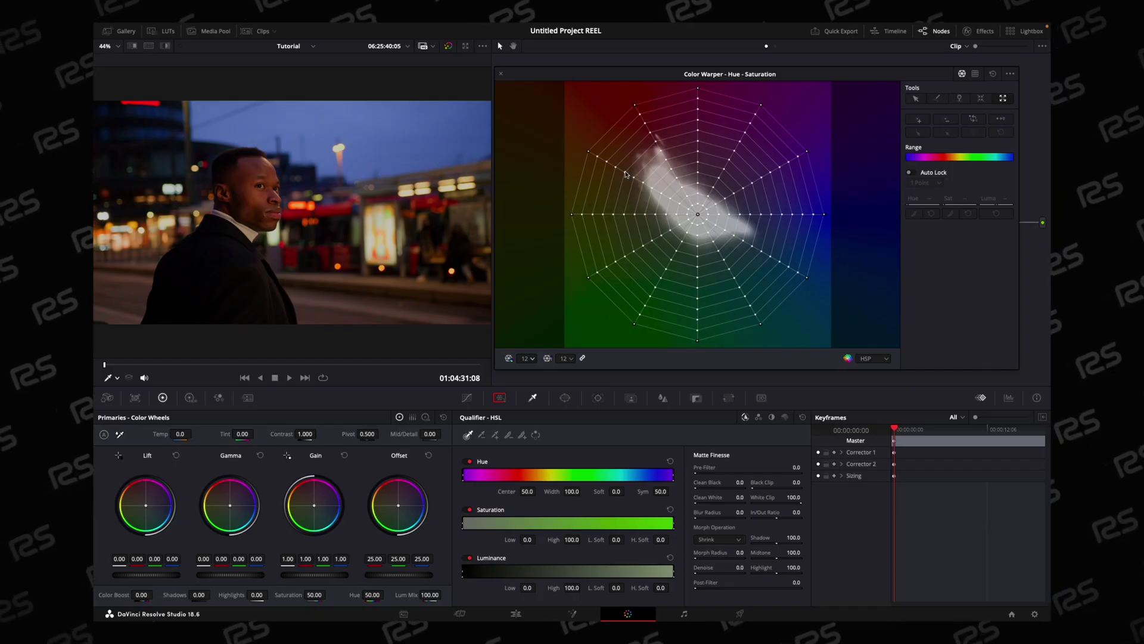
{"action": "left_click_drag", "start_coordinate": [633, 180], "coordinate": [625, 173]}
{"action": "key", "text": "ctrl+z"}
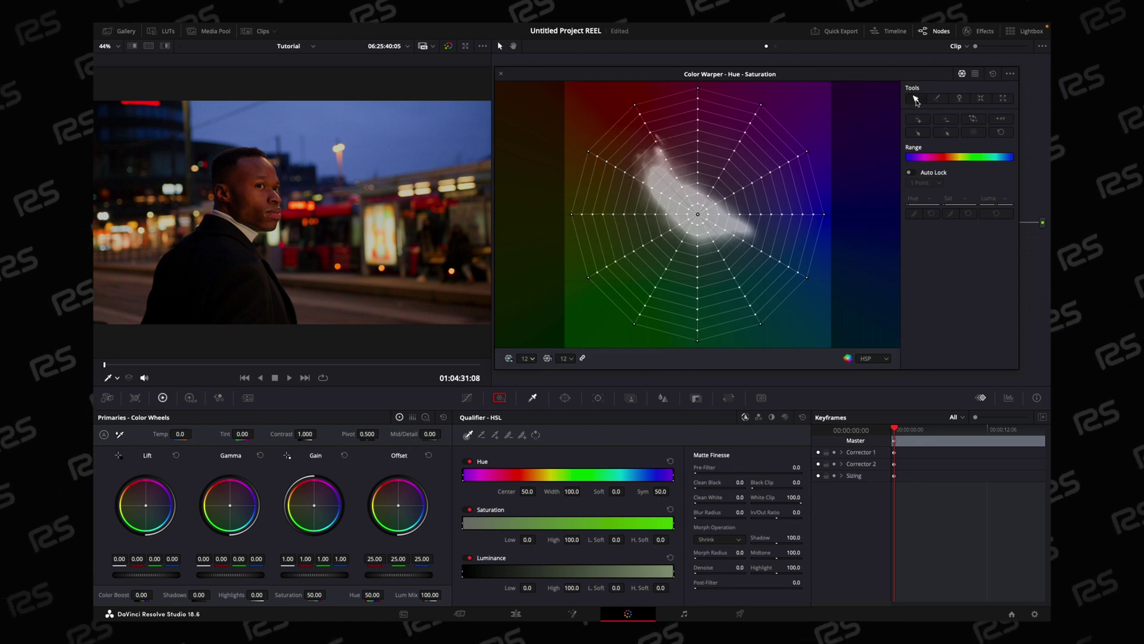
{"action": "left_click", "coordinate": [634, 178]}
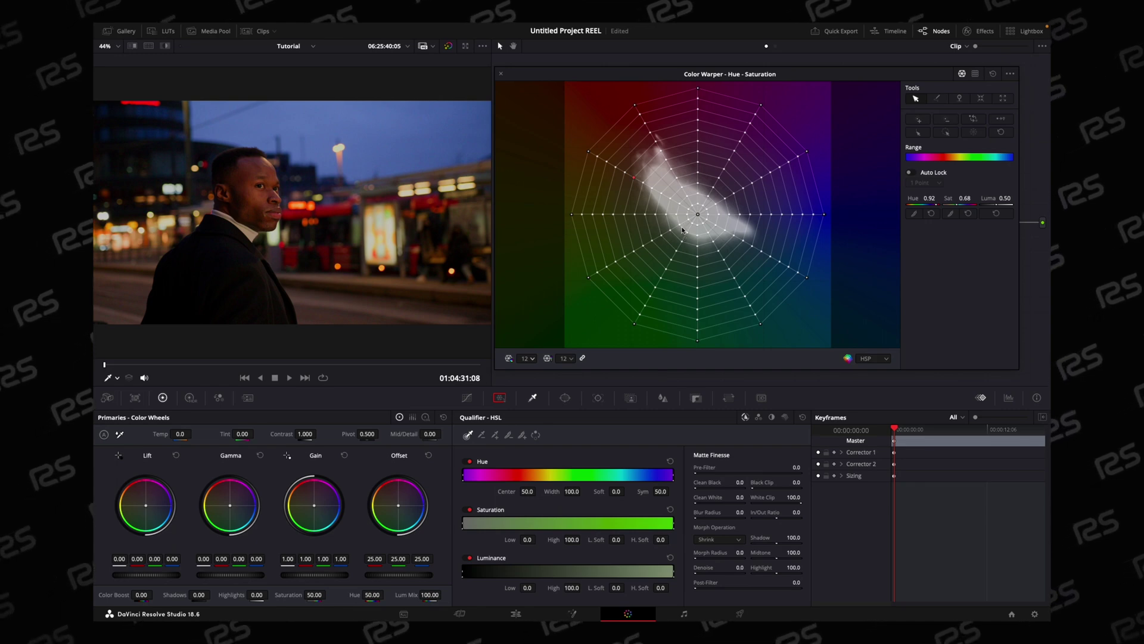
{"action": "left_click", "coordinate": [660, 194]}
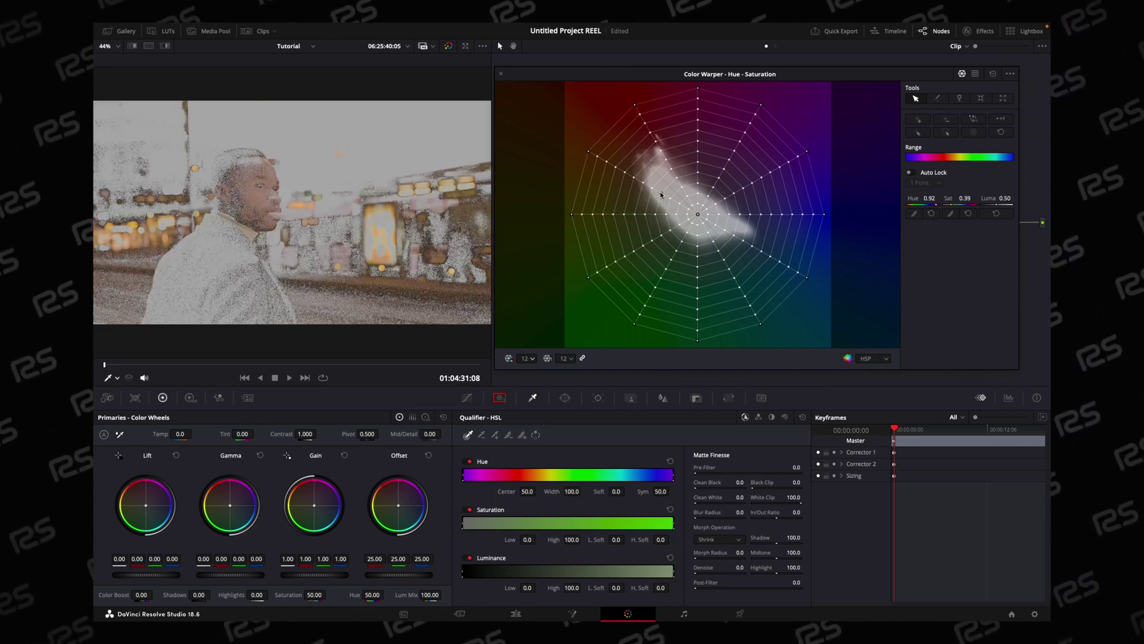
{"action": "key", "text": "shift+h"}
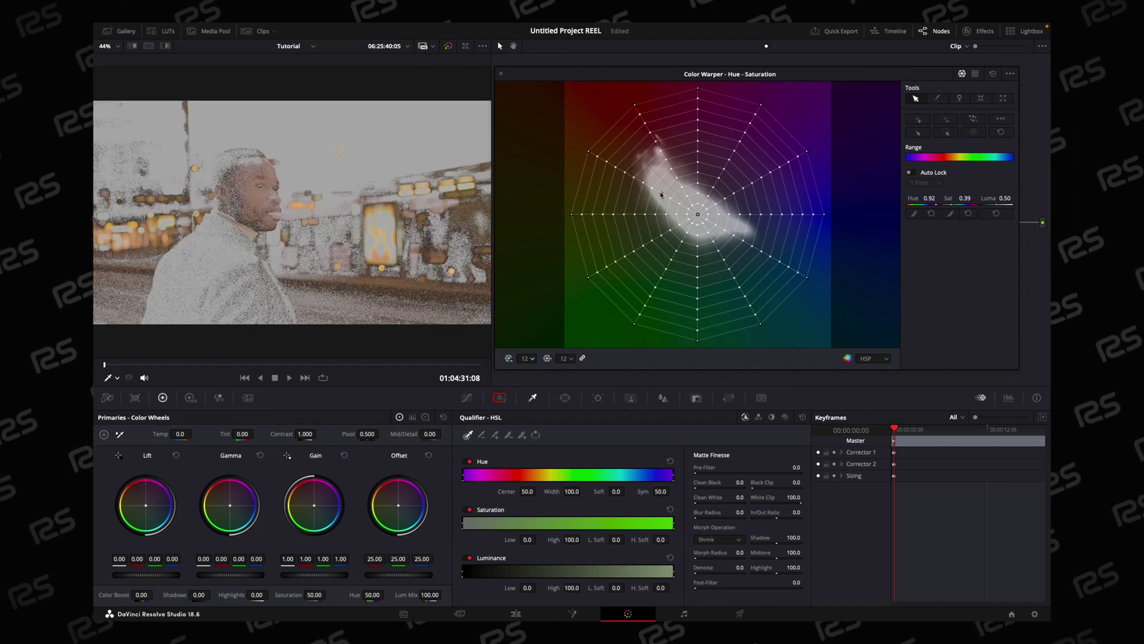
{"action": "key", "text": "shift+h"}
{"action": "key", "text": "shift+h"}
{"action": "key", "text": "shift+h"}
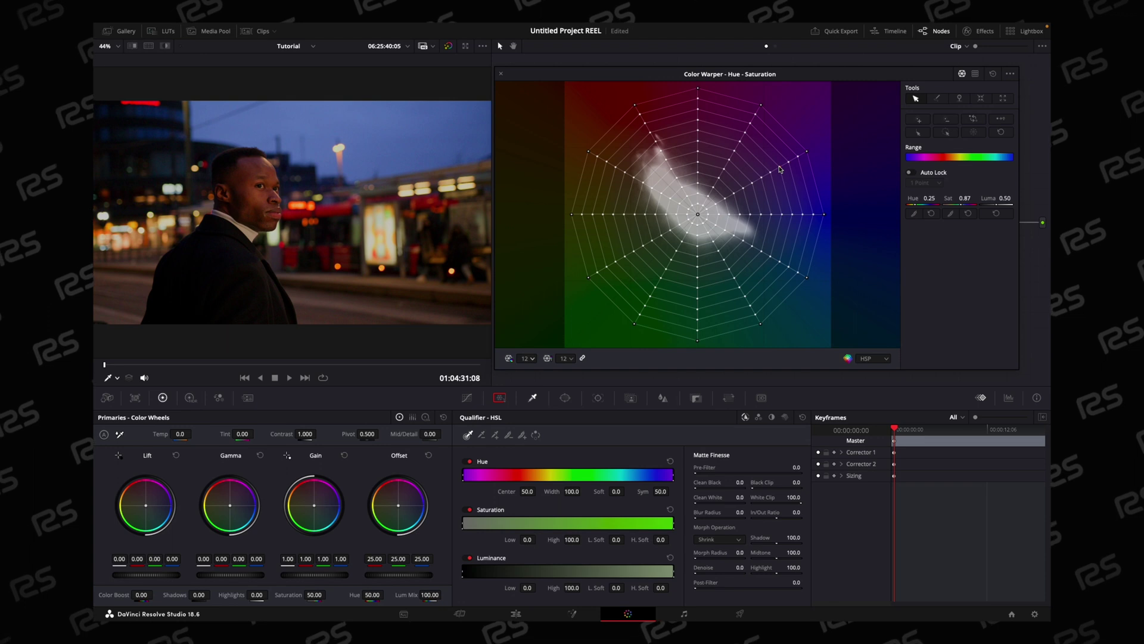
{"action": "left_click", "coordinate": [938, 99]}
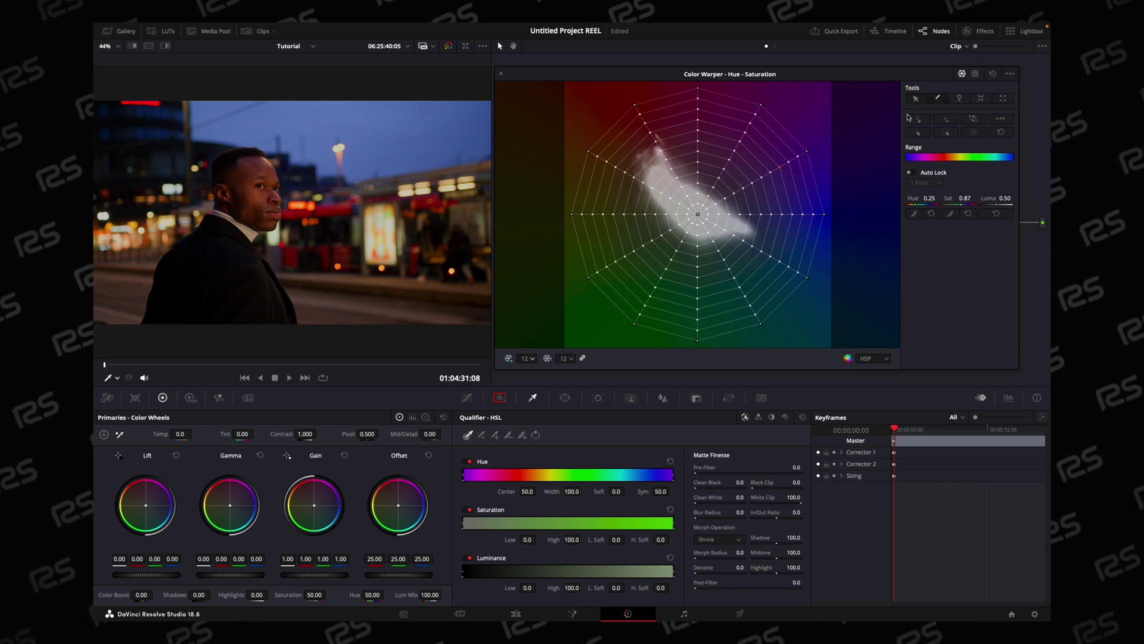
{"action": "mouse_move", "coordinate": [799, 162]}
{"action": "left_mouse_down"}
{"action": "mouse_move", "coordinate": [735, 192]}
{"action": "mouse_move", "coordinate": [740, 214]}
{"action": "mouse_move", "coordinate": [811, 214]}
{"action": "left_mouse_up"}
{"action": "left_click", "coordinate": [994, 74]}
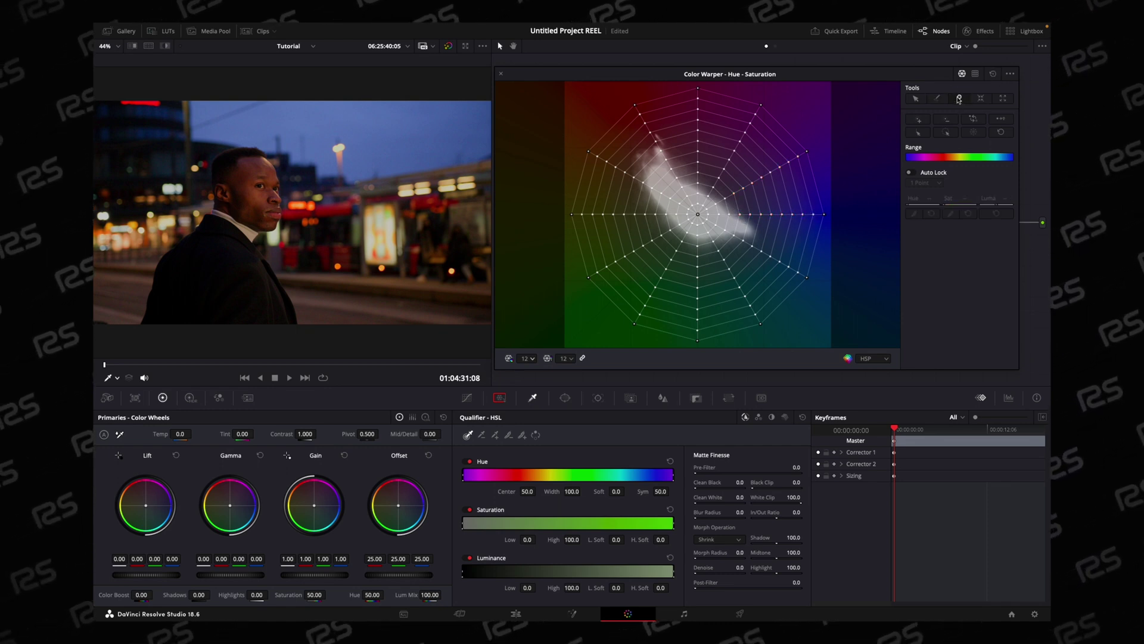
{"action": "left_click", "coordinate": [959, 99]}
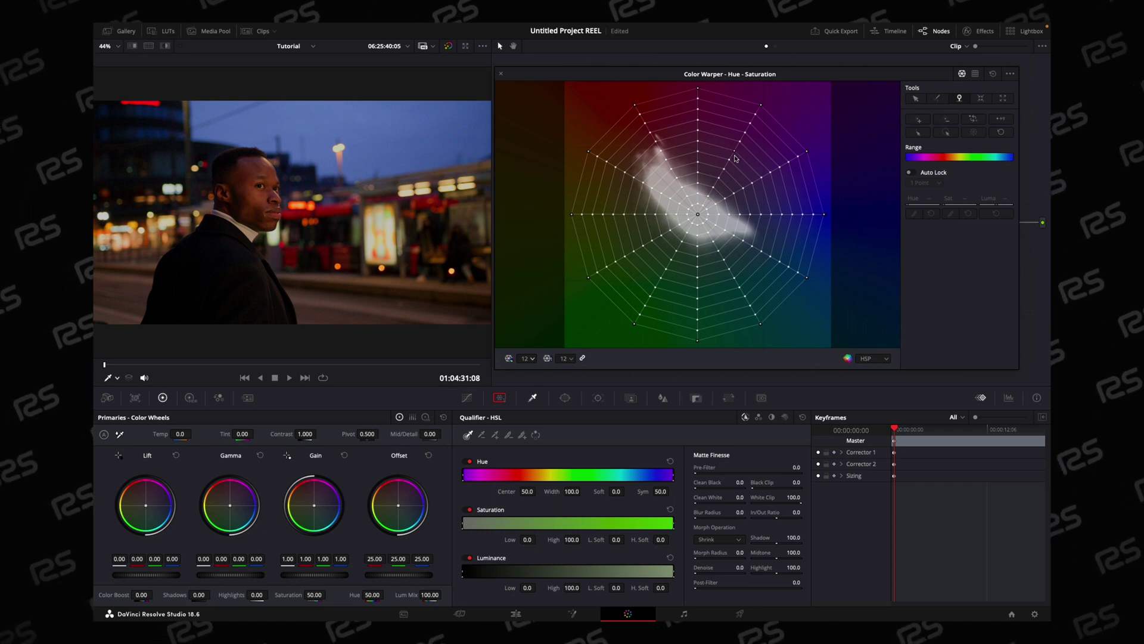
{"action": "left_click", "coordinate": [916, 98]}
{"action": "left_click", "coordinate": [787, 135]}
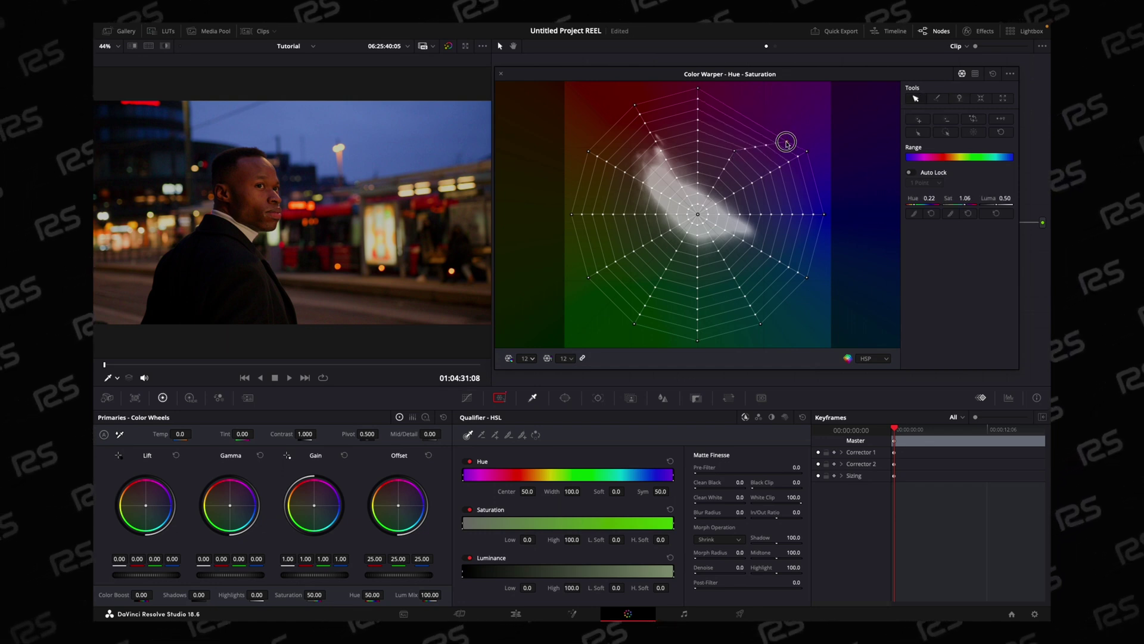
{"action": "left_click", "coordinate": [992, 73]}
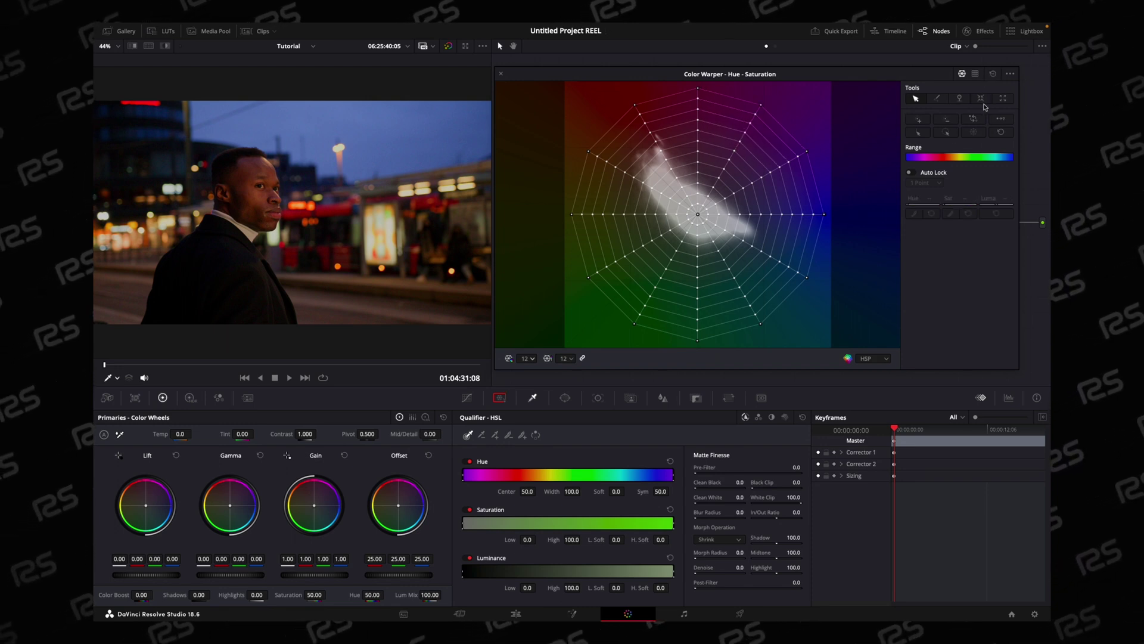
{"action": "left_click", "coordinate": [981, 99]}
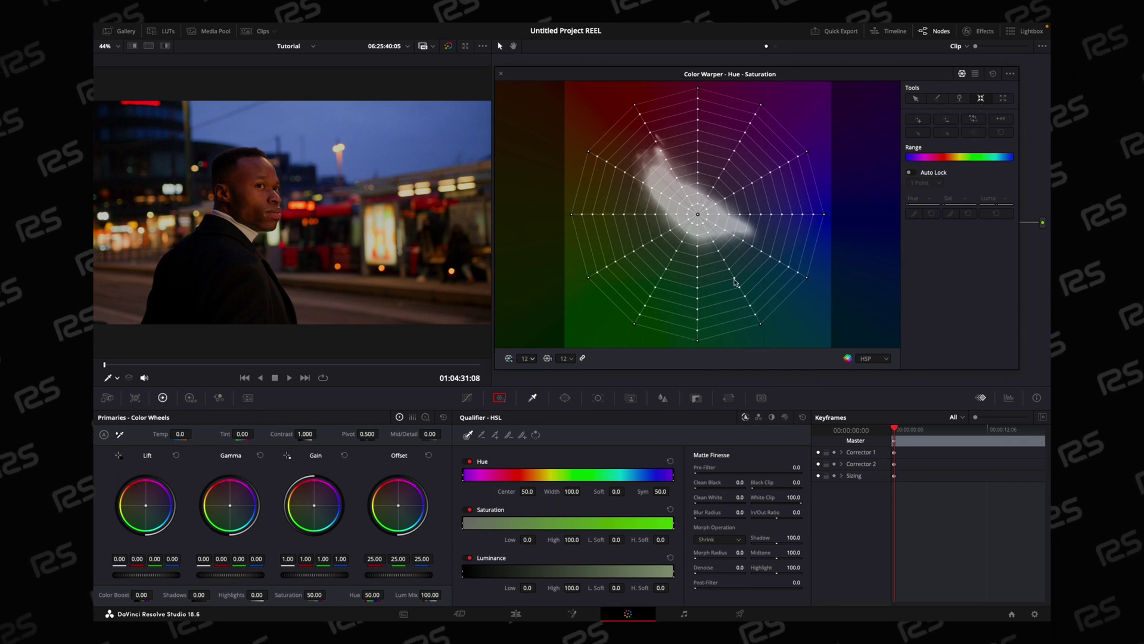
{"action": "left_click_drag", "start_coordinate": [735, 280], "coordinate": [735, 282]}
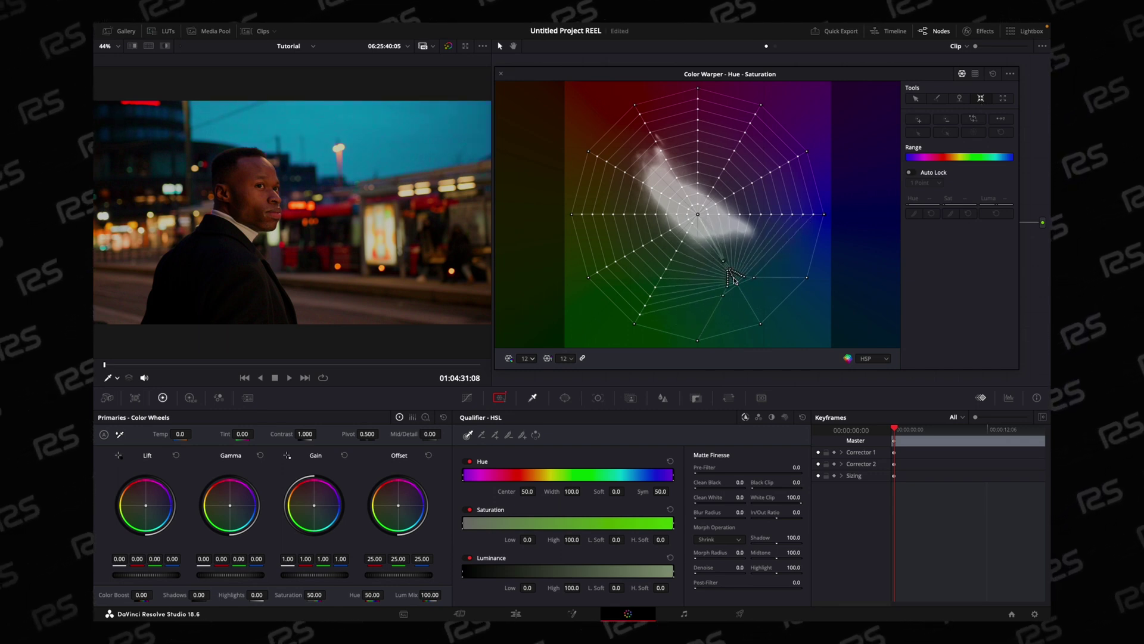
{"action": "key", "text": "ctrl+z"}
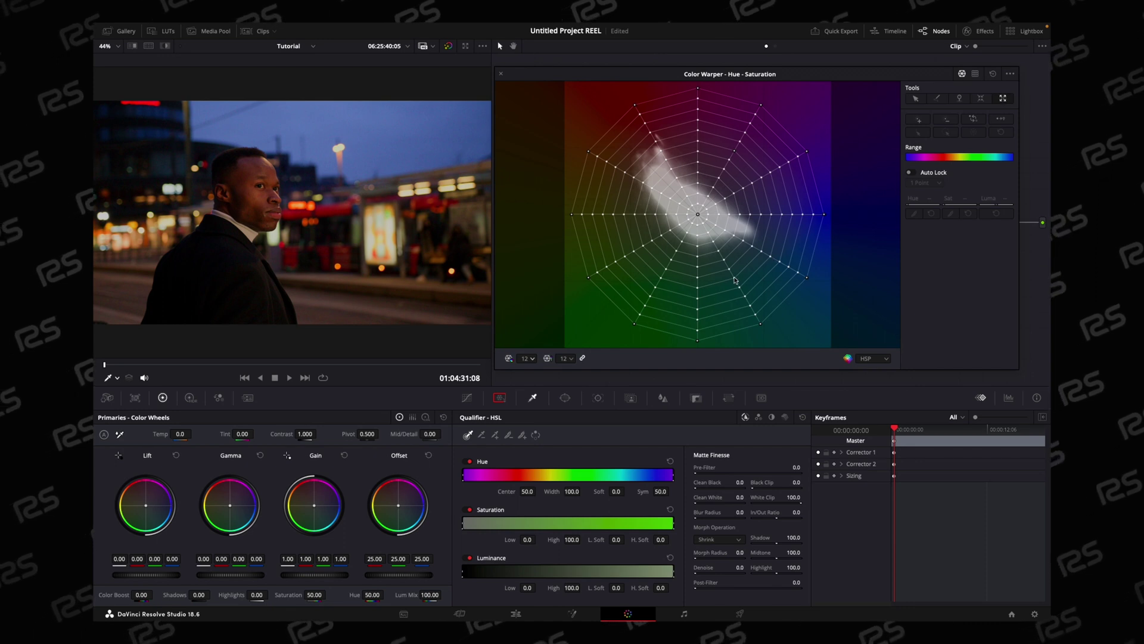
{"action": "left_click_drag", "start_coordinate": [734, 280], "coordinate": [735, 280]}
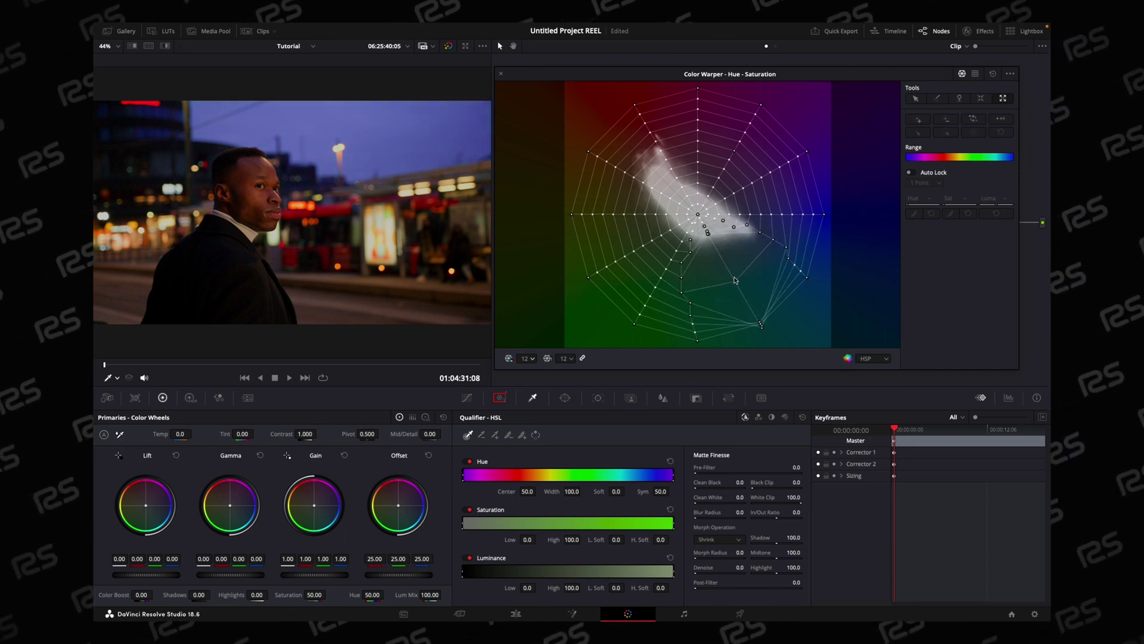
{"action": "key", "text": "ctrl+z"}
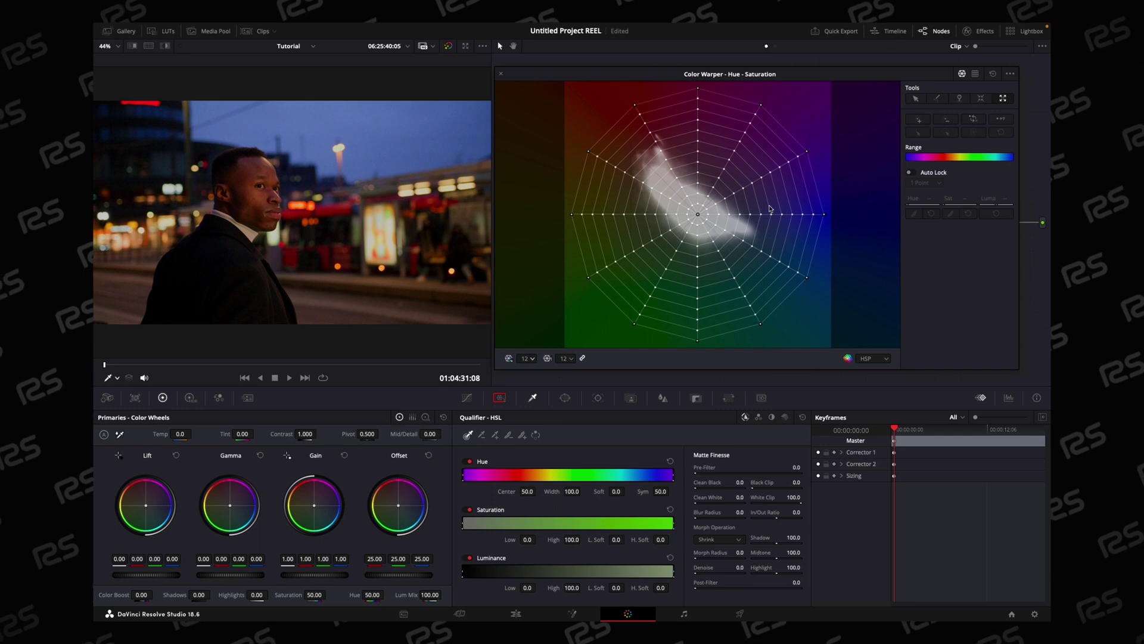
{"action": "left_click_drag", "start_coordinate": [751, 187], "coordinate": [753, 185]}
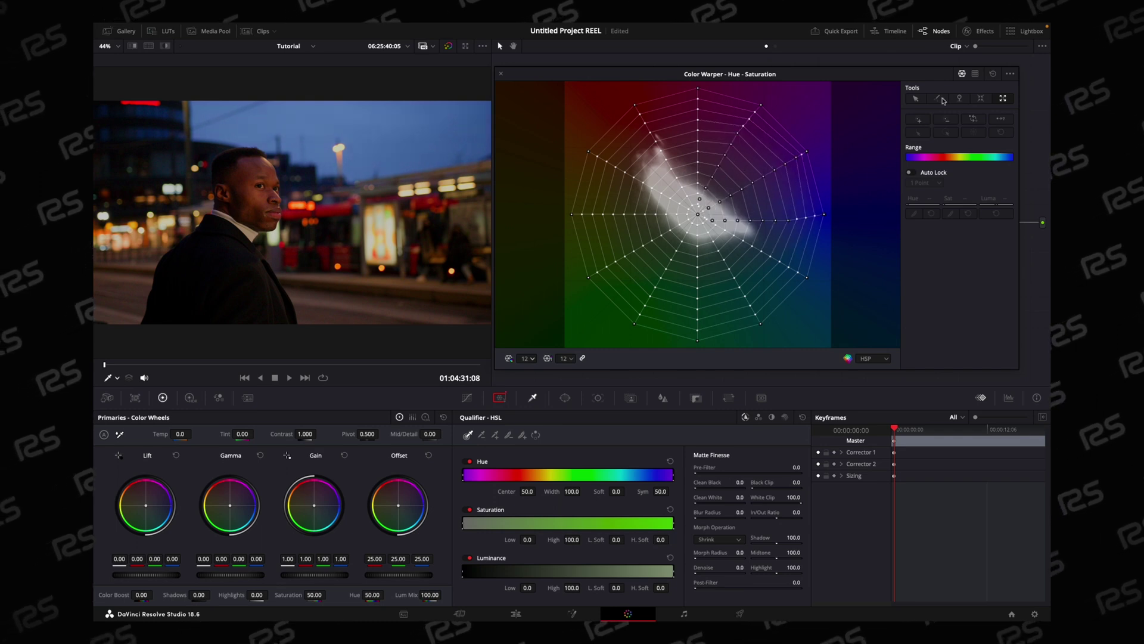
{"action": "key", "text": "ctrl+z"}
{"action": "left_click", "coordinate": [750, 185]}
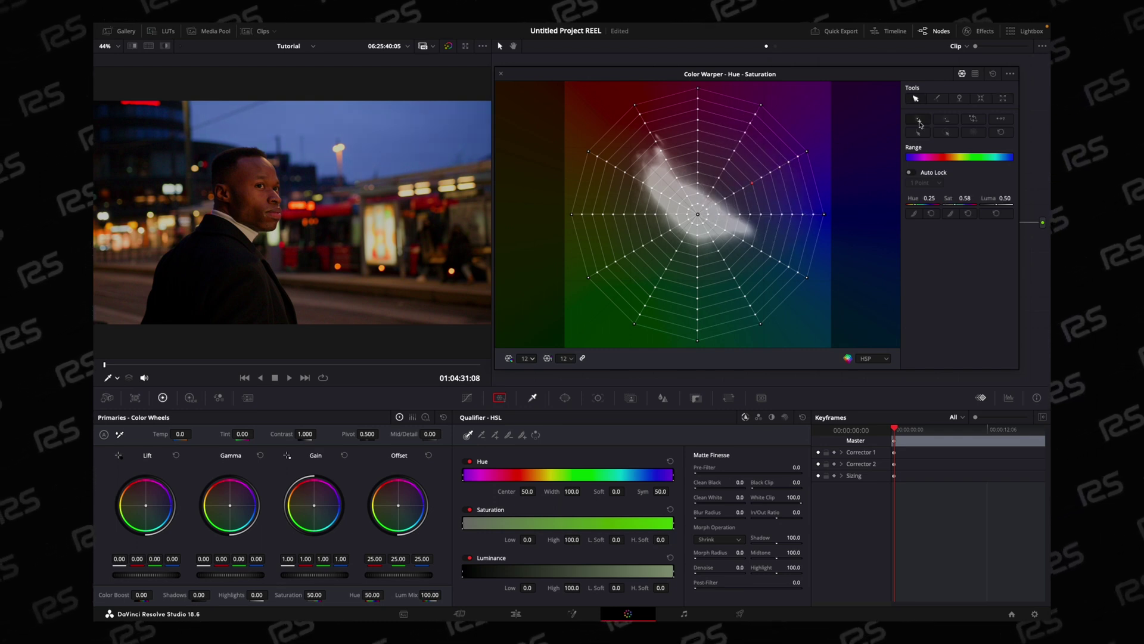
{"action": "left_click", "coordinate": [921, 122]}
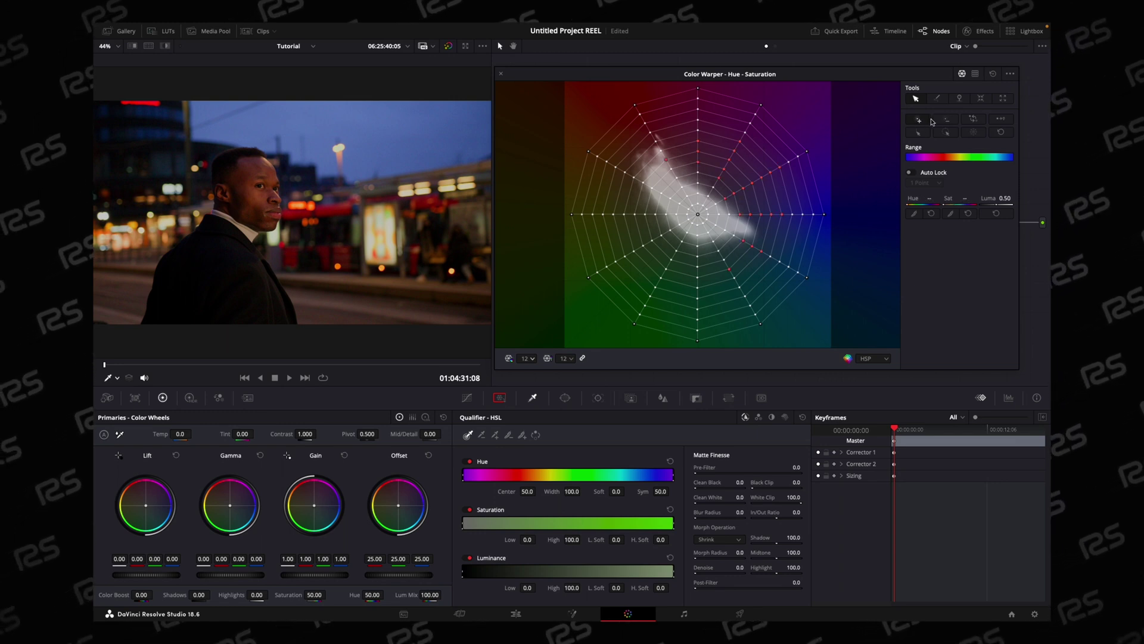
{"action": "left_click", "coordinate": [949, 121]}
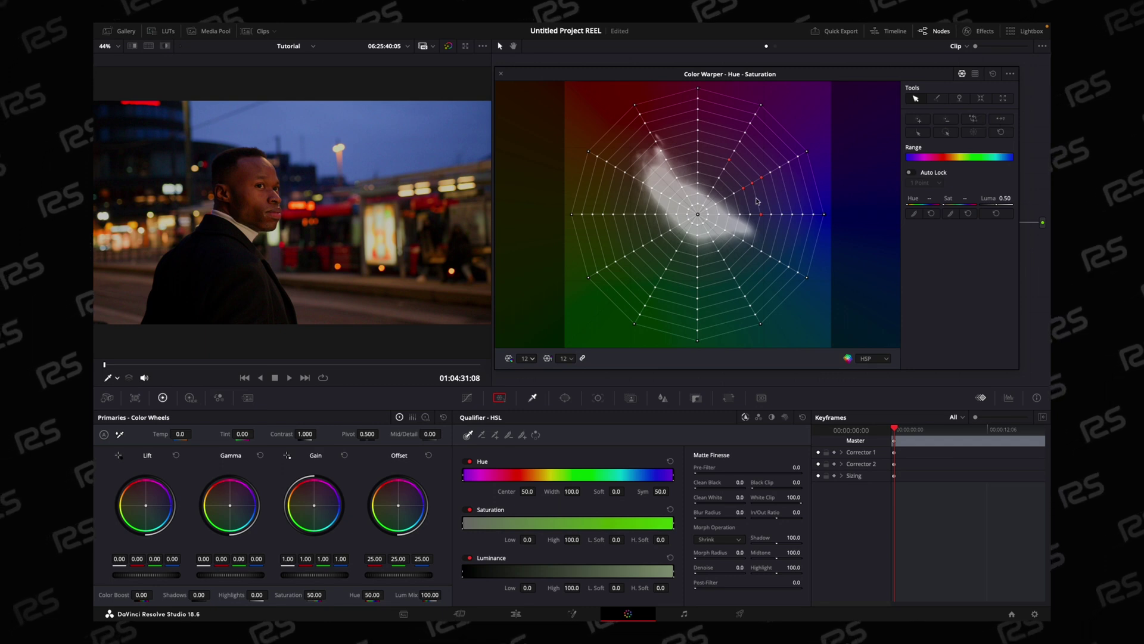
{"action": "left_click", "coordinate": [974, 120]}
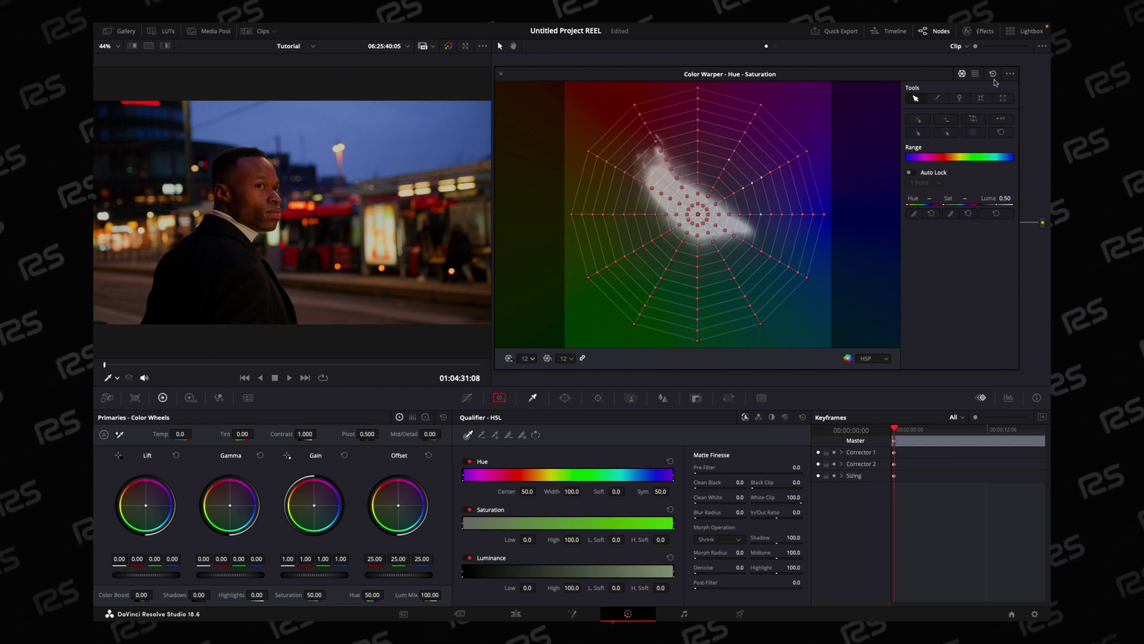
{"action": "left_click", "coordinate": [1002, 118]}
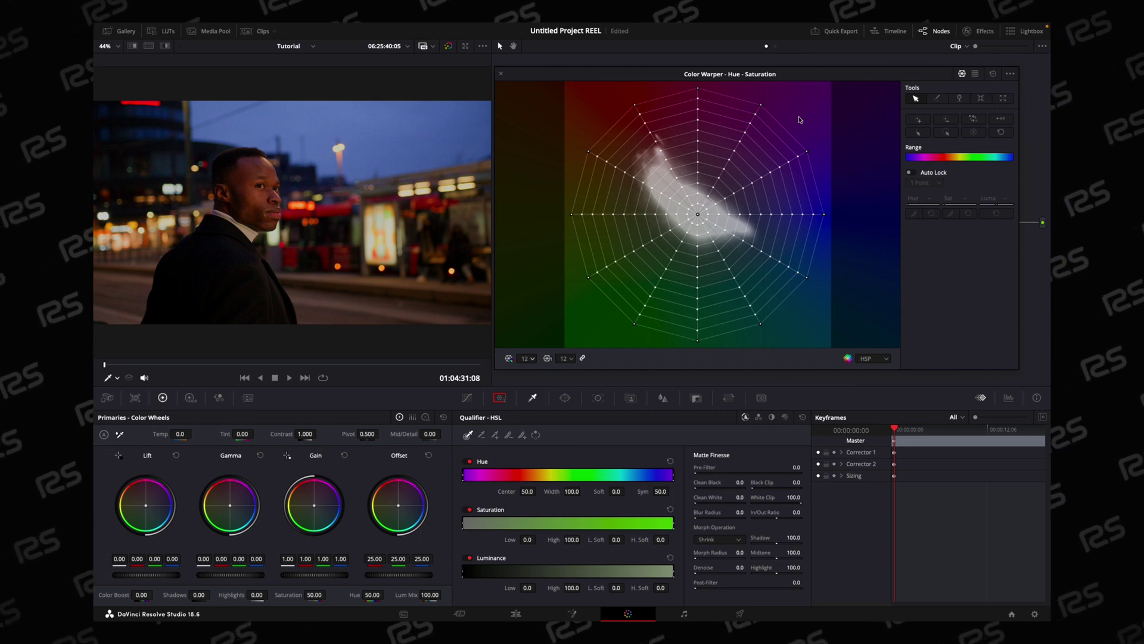
Try the spoke, single-point, select-all and deselect tools, then select the warm orange hue band
{"action": "left_click", "coordinate": [937, 98]}
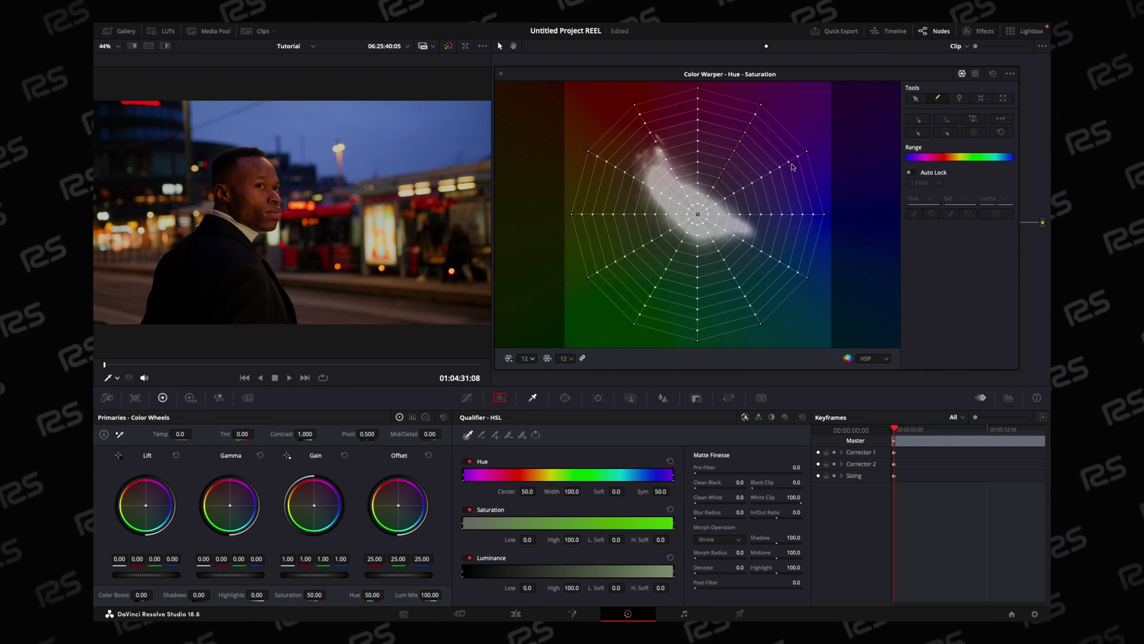
{"action": "left_click", "coordinate": [1004, 122]}
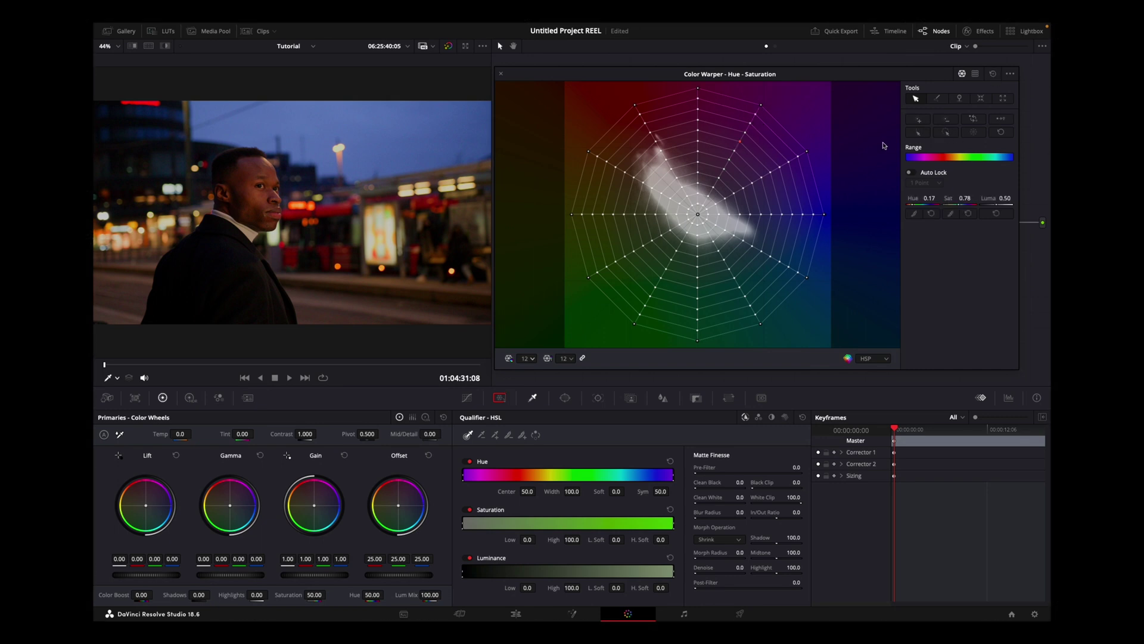
{"action": "left_click", "coordinate": [919, 134]}
{"action": "left_click", "coordinate": [743, 189]}
{"action": "left_click", "coordinate": [975, 135]}
{"action": "left_click", "coordinate": [993, 74]}
{"action": "left_click_drag", "start_coordinate": [915, 156], "coordinate": [962, 156]}
Clear the hue-range selection, nudge a grid point, and set Auto Lock to 4 Points
{"action": "left_click", "coordinate": [992, 74]}
{"action": "mouse_move", "coordinate": [780, 170]}
{"action": "left_mouse_down"}
{"action": "mouse_move", "coordinate": [763, 158]}
{"action": "mouse_move", "coordinate": [783, 179]}
{"action": "mouse_move", "coordinate": [767, 161]}
{"action": "mouse_move", "coordinate": [778, 168]}
{"action": "left_mouse_up"}
{"action": "left_click", "coordinate": [935, 185]}
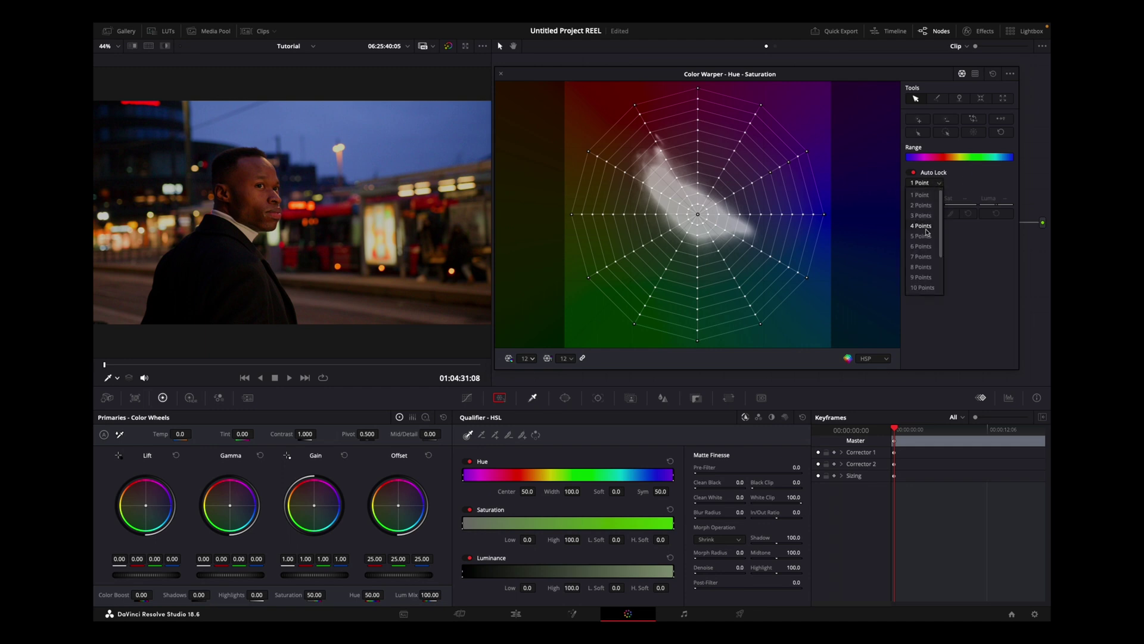
{"action": "left_click", "coordinate": [922, 227]}
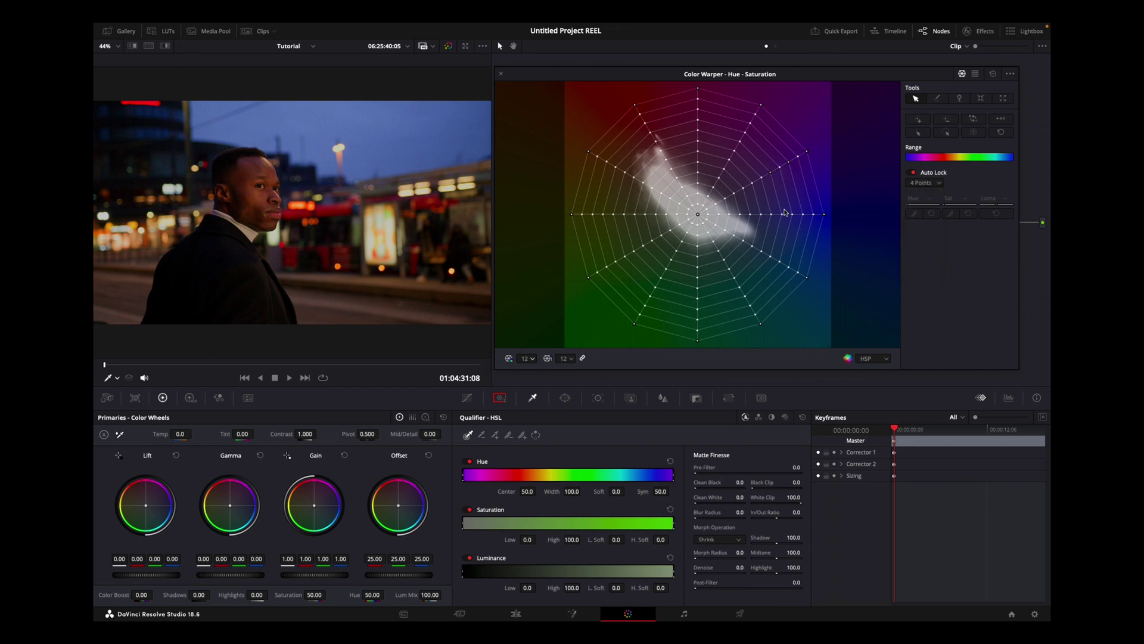
Test-warp grid points, including one toward lower saturation, and reset the mesh each time
{"action": "left_click_drag", "start_coordinate": [783, 215], "coordinate": [775, 188]}
{"action": "left_click", "coordinate": [993, 75]}
{"action": "left_click", "coordinate": [624, 217]}
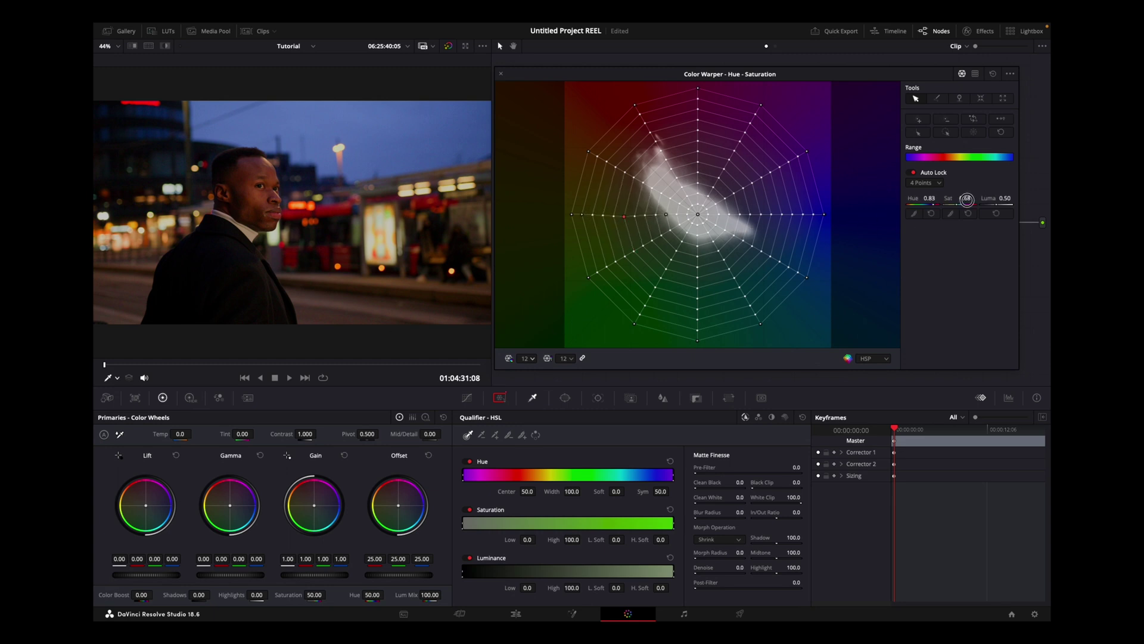
{"action": "mouse_move", "coordinate": [967, 200]}
{"action": "left_mouse_down"}
{"action": "mouse_move", "coordinate": [930, 200]}
{"action": "mouse_move", "coordinate": [970, 203]}
{"action": "left_mouse_up"}
{"action": "left_click", "coordinate": [992, 74]}
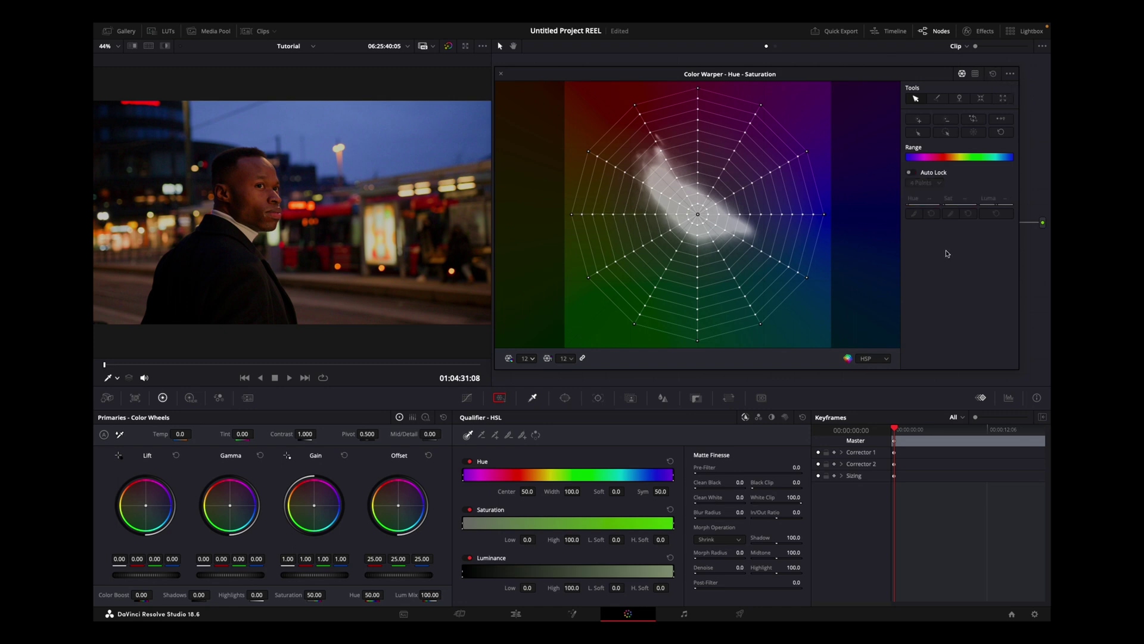
Move the upper-right outer grid point, then reset it
{"action": "left_click", "coordinate": [762, 108]}
{"action": "mouse_move", "coordinate": [761, 108]}
{"action": "left_mouse_down"}
{"action": "mouse_move", "coordinate": [769, 121]}
{"action": "mouse_move", "coordinate": [723, 173]}
{"action": "mouse_move", "coordinate": [706, 171]}
{"action": "mouse_move", "coordinate": [735, 160]}
{"action": "mouse_move", "coordinate": [785, 98]}
{"action": "mouse_move", "coordinate": [756, 127]}
{"action": "mouse_move", "coordinate": [756, 114]}
{"action": "mouse_move", "coordinate": [775, 115]}
{"action": "mouse_move", "coordinate": [733, 102]}
{"action": "mouse_move", "coordinate": [799, 127]}
{"action": "mouse_move", "coordinate": [799, 113]}
{"action": "mouse_move", "coordinate": [742, 110]}
{"action": "mouse_move", "coordinate": [763, 107]}
{"action": "mouse_move", "coordinate": [780, 115]}
{"action": "mouse_move", "coordinate": [723, 108]}
{"action": "mouse_move", "coordinate": [673, 119]}
{"action": "mouse_move", "coordinate": [739, 102]}
{"action": "left_mouse_up"}
{"action": "left_click", "coordinate": [993, 76]}
Cycle the hue point count through 6, 8, 12 and 16, ending on 24
{"action": "left_click", "coordinate": [528, 359]}
{"action": "left_click", "coordinate": [524, 371]}
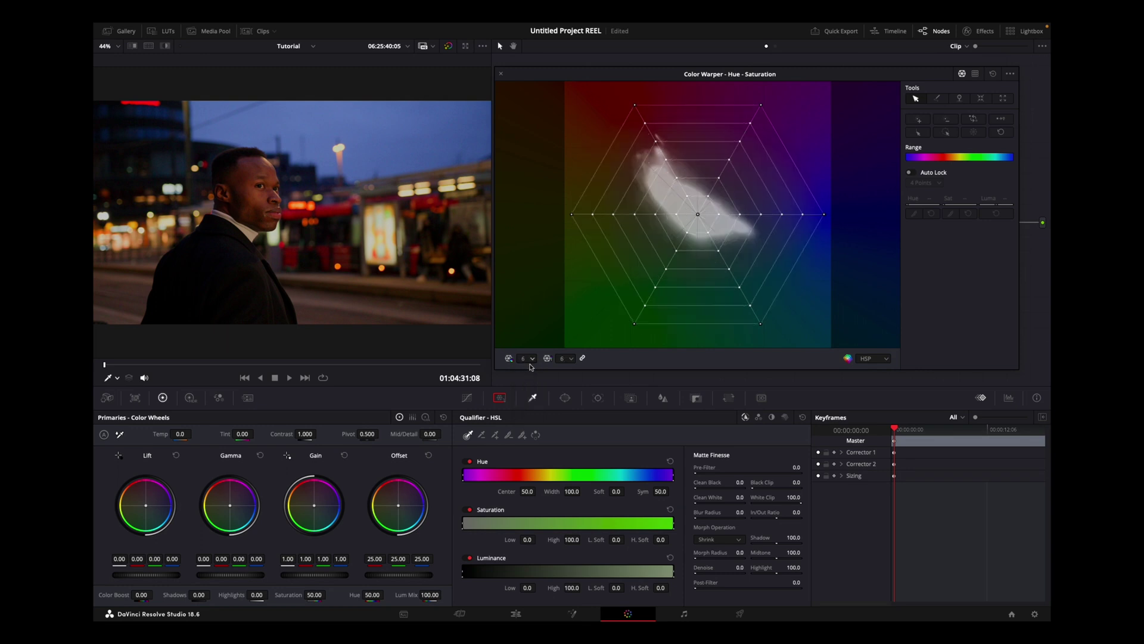
{"action": "left_click", "coordinate": [533, 359]}
{"action": "left_click", "coordinate": [524, 382]}
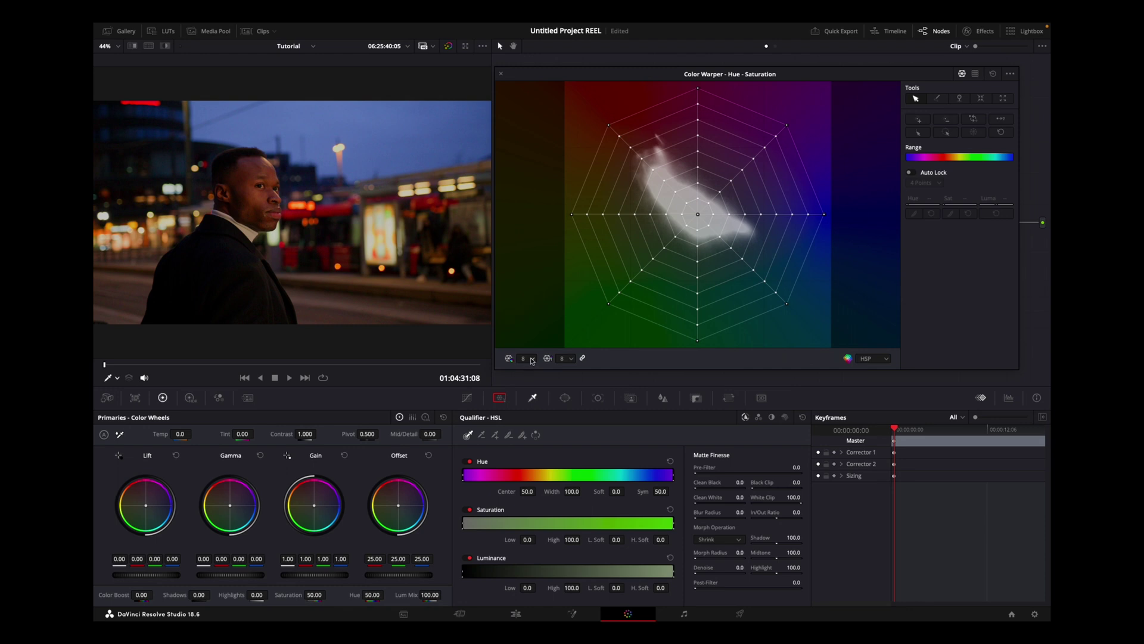
{"action": "left_click", "coordinate": [532, 360]}
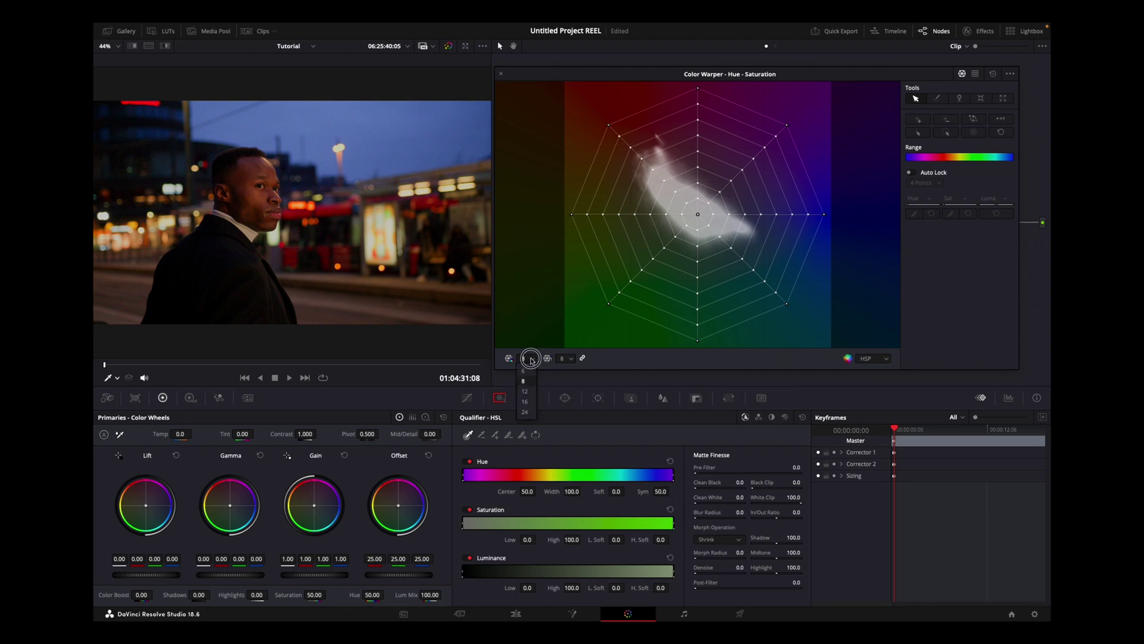
{"action": "left_click", "coordinate": [524, 392]}
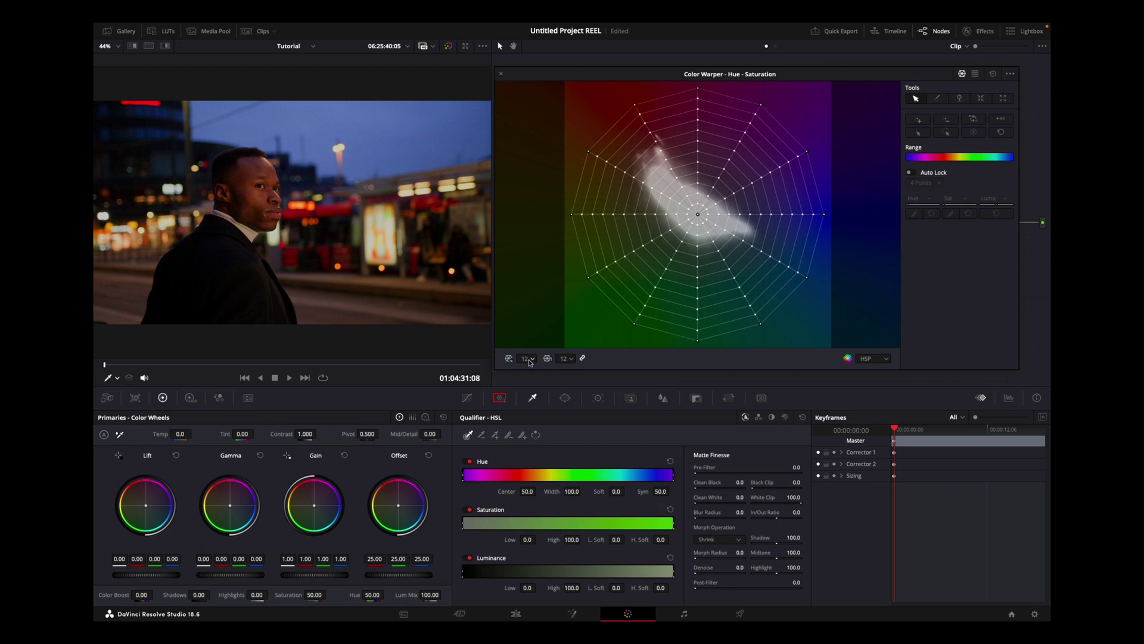
{"action": "left_click", "coordinate": [530, 359]}
{"action": "left_click", "coordinate": [529, 400]}
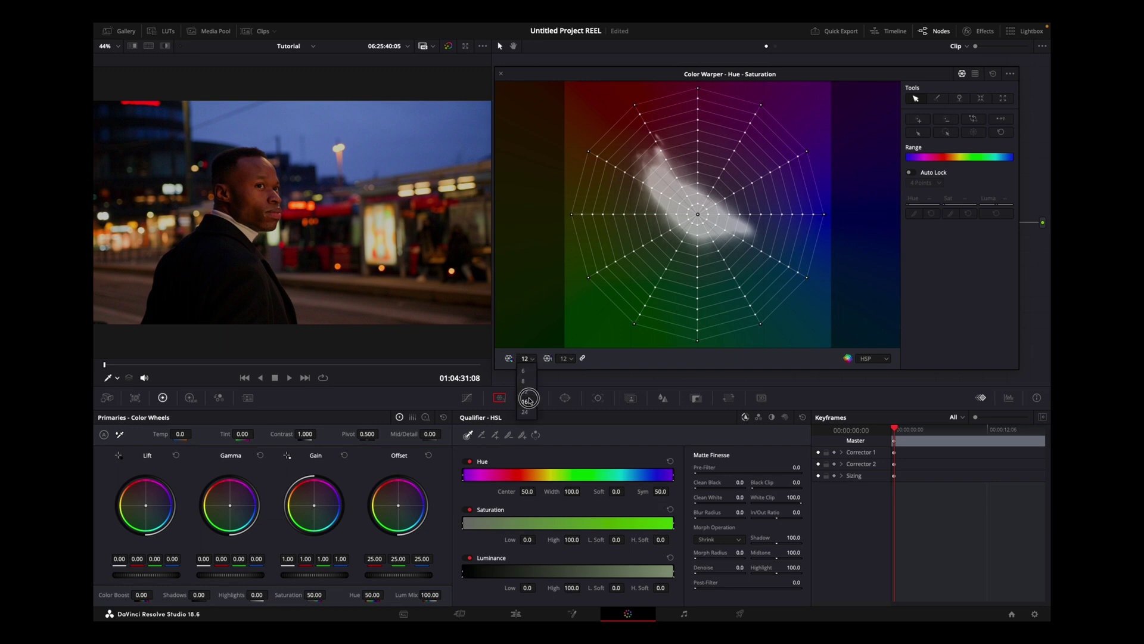
{"action": "left_click", "coordinate": [532, 359]}
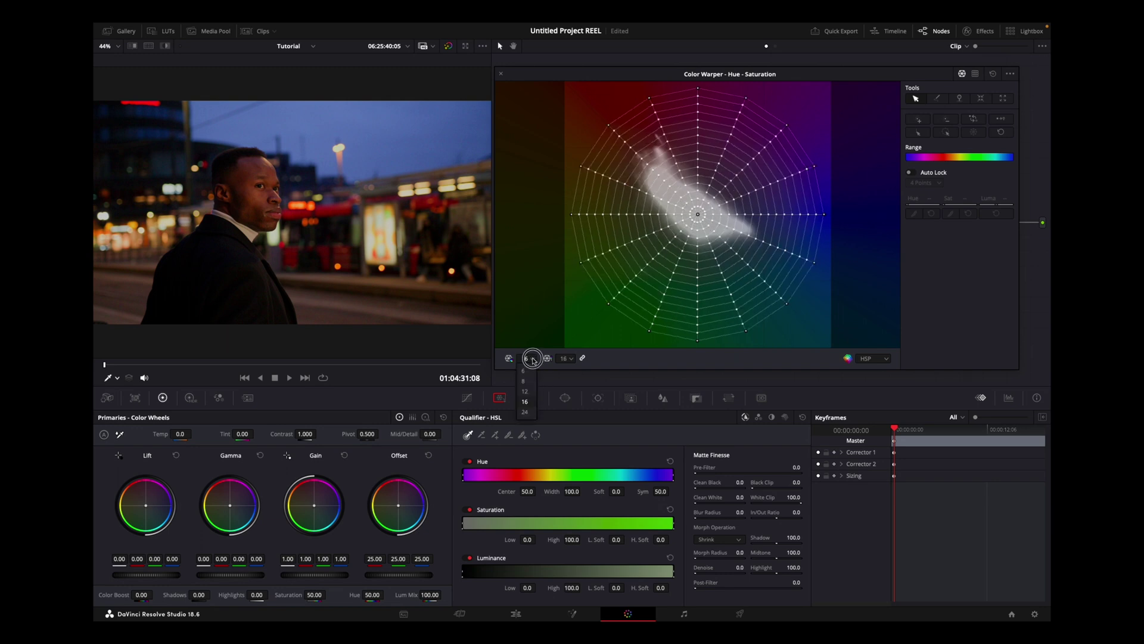
{"action": "left_click", "coordinate": [526, 412]}
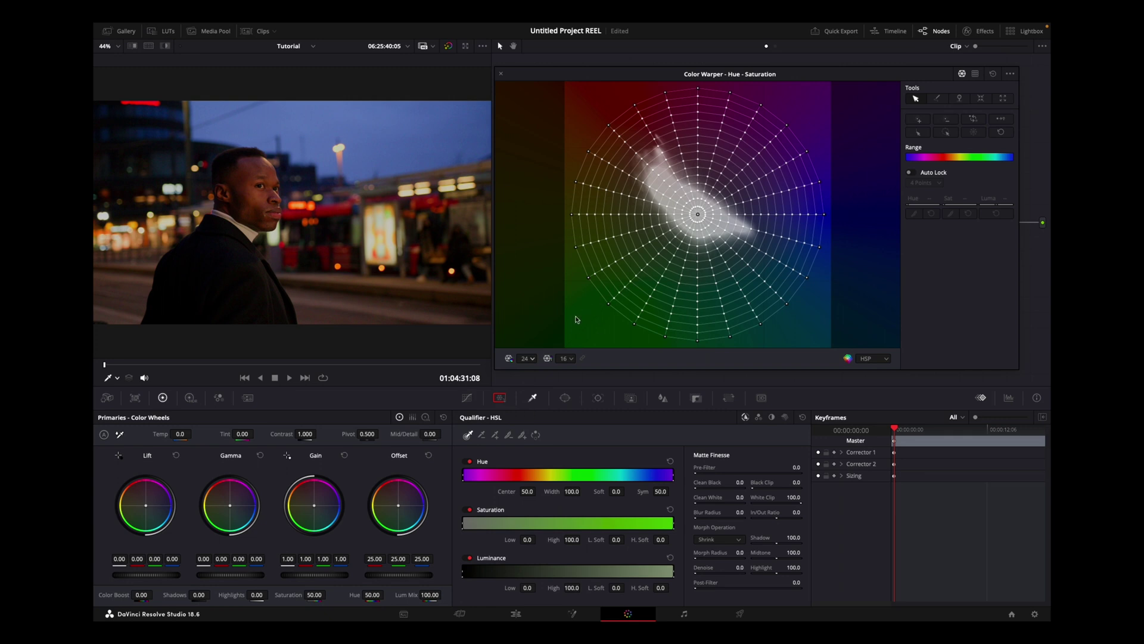
{"action": "left_click", "coordinate": [532, 359]}
Set the hue points back to 12 and preview the mattes of two grid points
{"action": "left_click", "coordinate": [524, 381]}
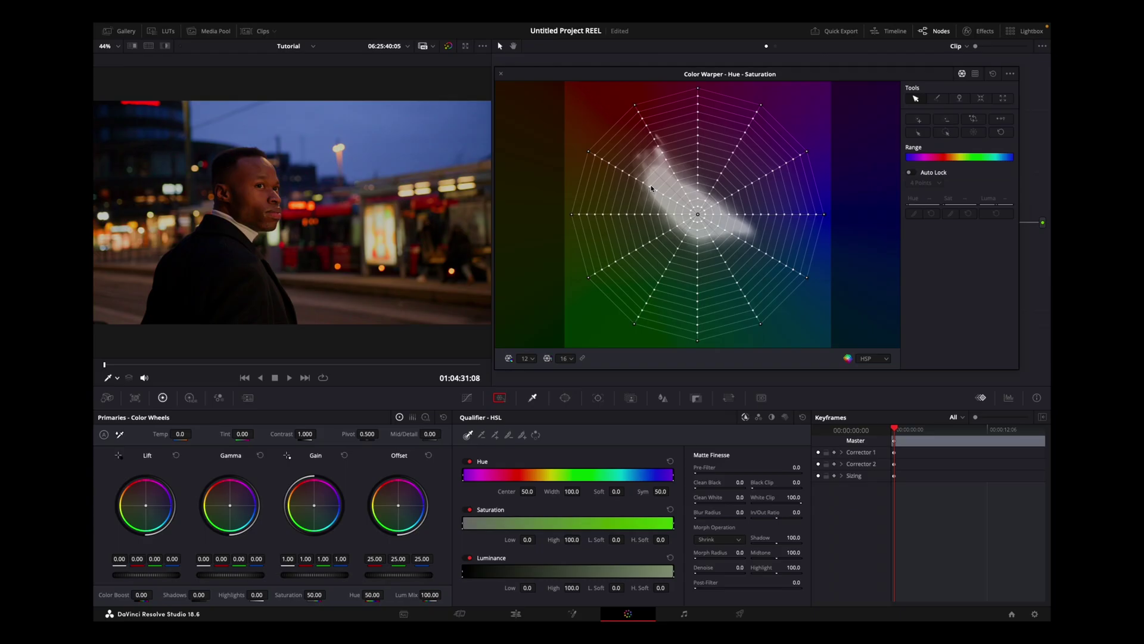
{"action": "left_click", "coordinate": [652, 188]}
{"action": "left_click", "coordinate": [670, 169]}
{"action": "left_click", "coordinate": [670, 169]}
Paint-select a row of grid points, deselect them, then nudge the centre point right and down
{"action": "left_click", "coordinate": [939, 100]}
{"action": "mouse_move", "coordinate": [629, 172]}
{"action": "left_mouse_down"}
{"action": "mouse_move", "coordinate": [689, 208]}
{"action": "mouse_move", "coordinate": [669, 171]}
{"action": "left_mouse_up"}
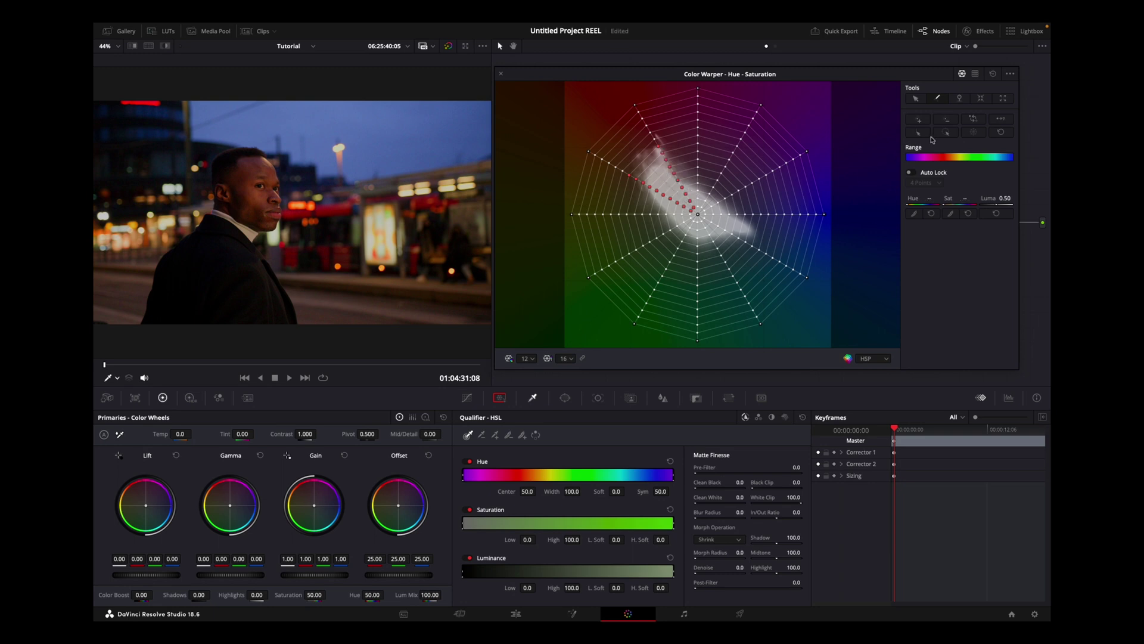
{"action": "left_click", "coordinate": [1002, 120]}
{"action": "mouse_move", "coordinate": [699, 215]}
{"action": "left_mouse_down"}
{"action": "mouse_move", "coordinate": [698, 225]}
{"action": "mouse_move", "coordinate": [722, 221]}
{"action": "mouse_move", "coordinate": [702, 218]}
{"action": "left_mouse_up"}
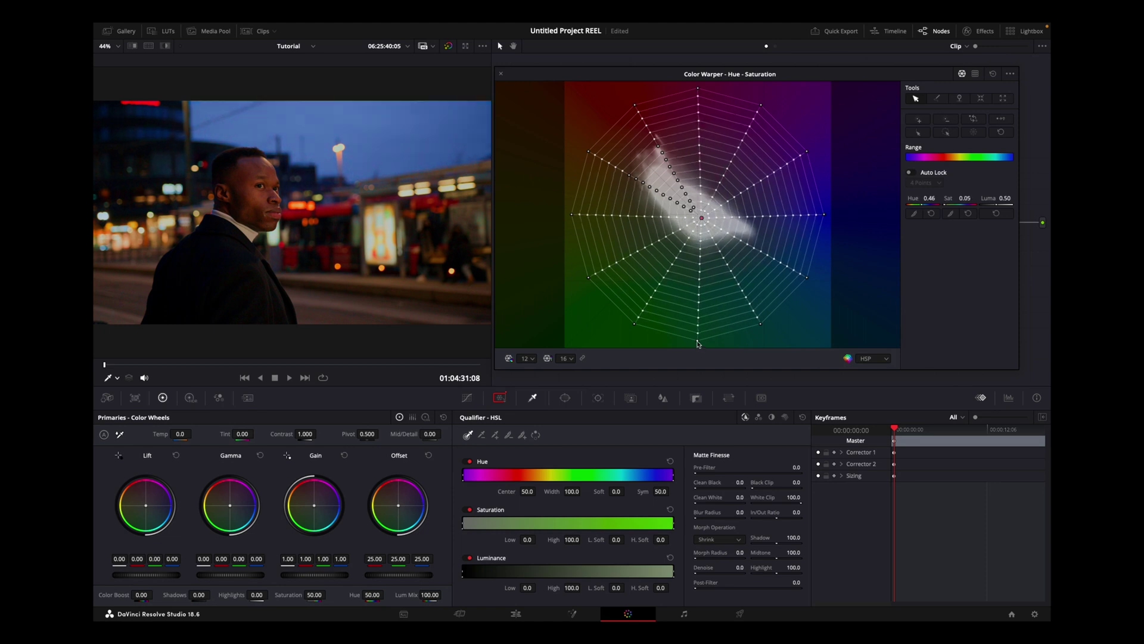
Drag the bottom, lower-right, lower-left and centre mesh points to shift the sky toward teal
{"action": "left_click", "coordinate": [698, 342]}
{"action": "left_click_drag", "start_coordinate": [698, 343], "coordinate": [727, 337]}
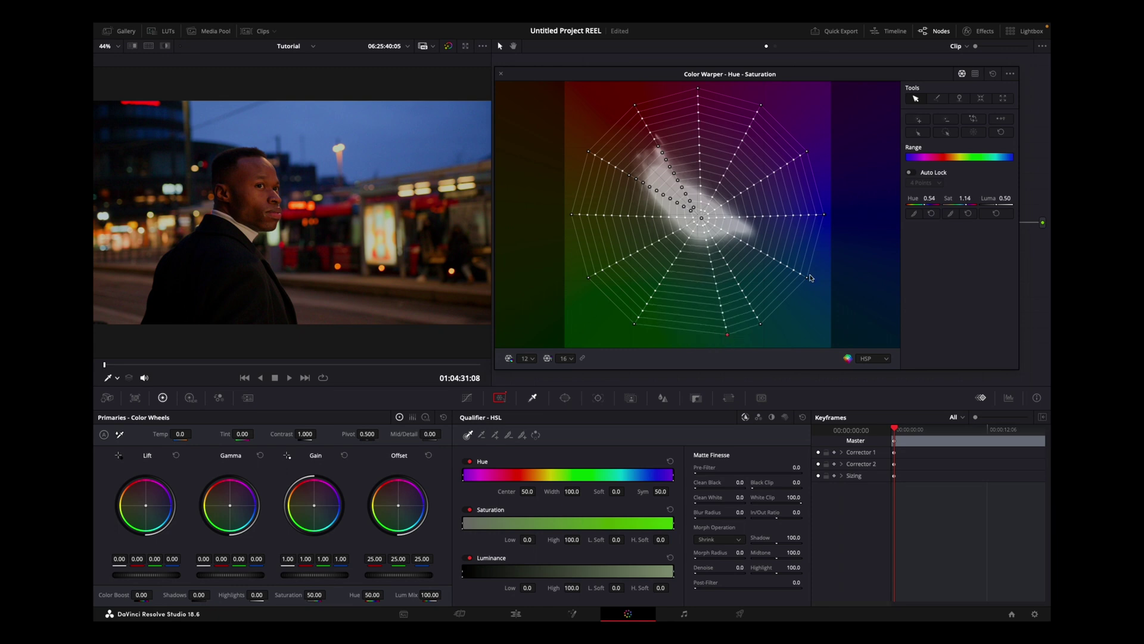
{"action": "left_click_drag", "start_coordinate": [807, 276], "coordinate": [795, 278]}
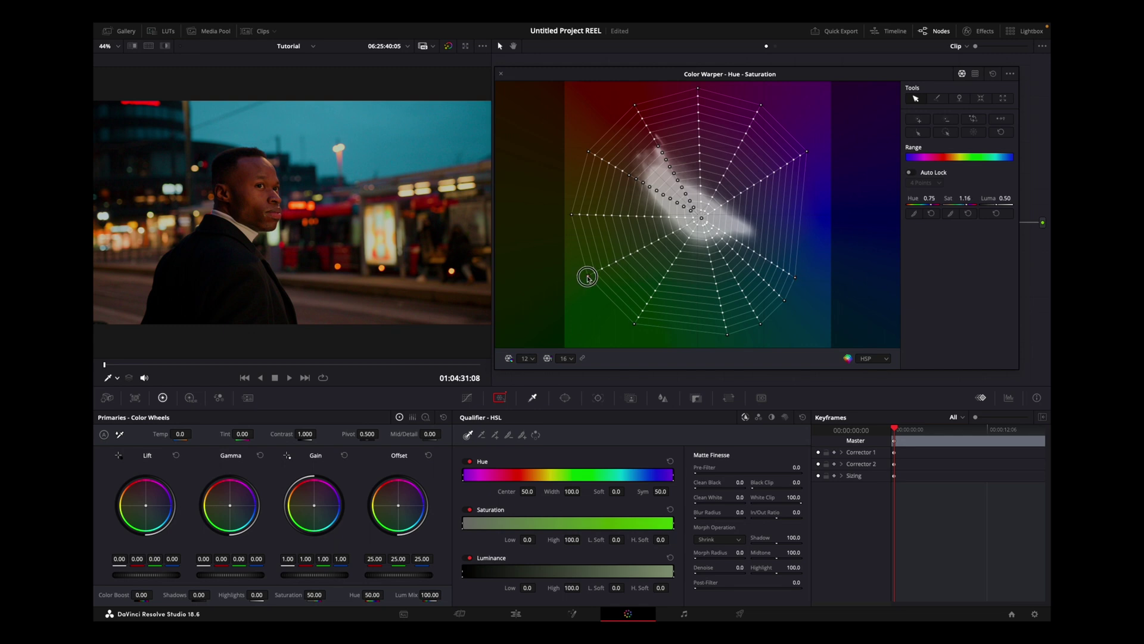
{"action": "mouse_move", "coordinate": [587, 277]}
{"action": "left_mouse_down"}
{"action": "mouse_move", "coordinate": [580, 256]}
{"action": "mouse_move", "coordinate": [590, 263]}
{"action": "left_mouse_up"}
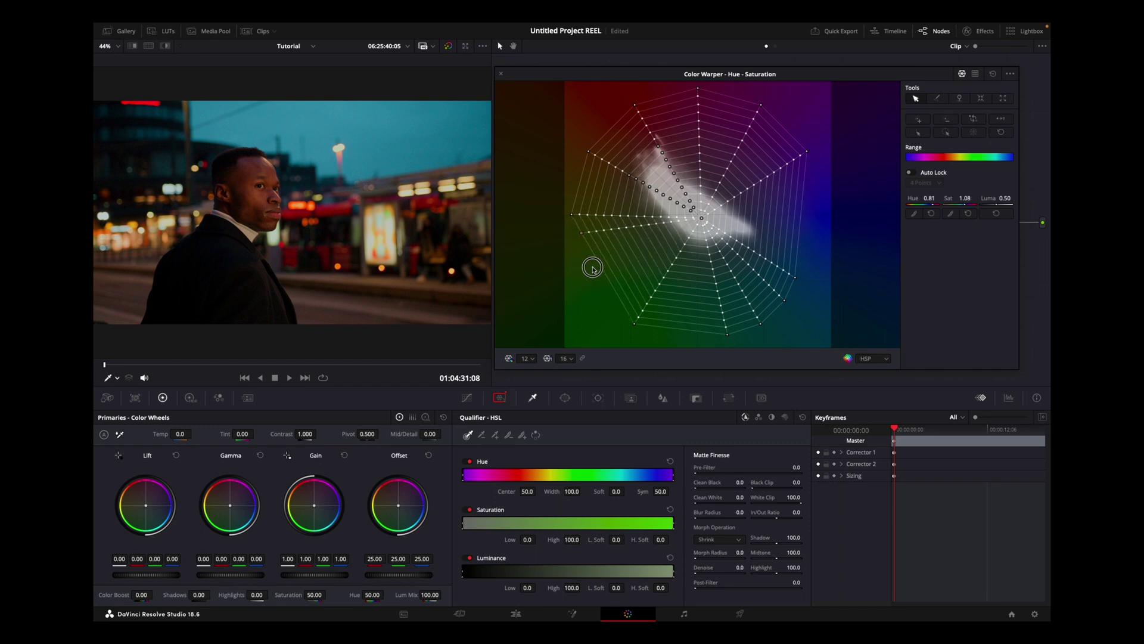
{"action": "left_click_drag", "start_coordinate": [634, 324], "coordinate": [677, 334]}
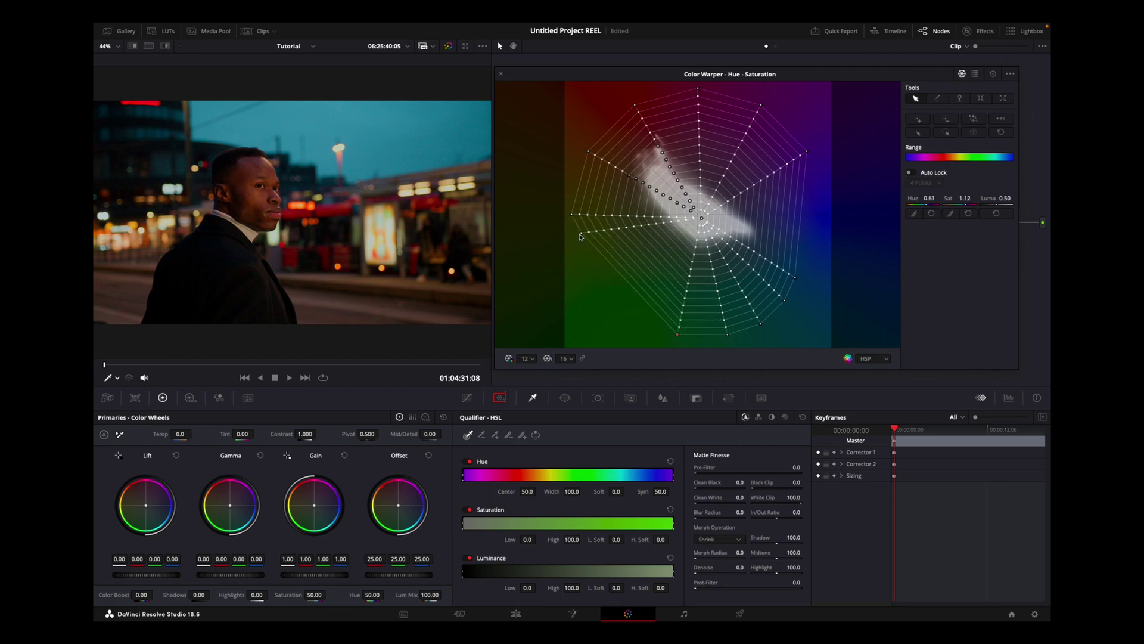
{"action": "left_click_drag", "start_coordinate": [580, 233], "coordinate": [661, 327]}
{"action": "mouse_move", "coordinate": [700, 217]}
{"action": "left_mouse_down"}
{"action": "mouse_move", "coordinate": [716, 236]}
{"action": "mouse_move", "coordinate": [659, 255]}
{"action": "mouse_move", "coordinate": [697, 230]}
{"action": "mouse_move", "coordinate": [662, 245]}
{"action": "mouse_move", "coordinate": [718, 237]}
{"action": "mouse_move", "coordinate": [693, 222]}
{"action": "mouse_move", "coordinate": [715, 215]}
{"action": "mouse_move", "coordinate": [713, 225]}
{"action": "mouse_move", "coordinate": [718, 209]}
{"action": "mouse_move", "coordinate": [685, 225]}
{"action": "mouse_move", "coordinate": [716, 231]}
{"action": "mouse_move", "coordinate": [710, 219]}
{"action": "left_mouse_up"}
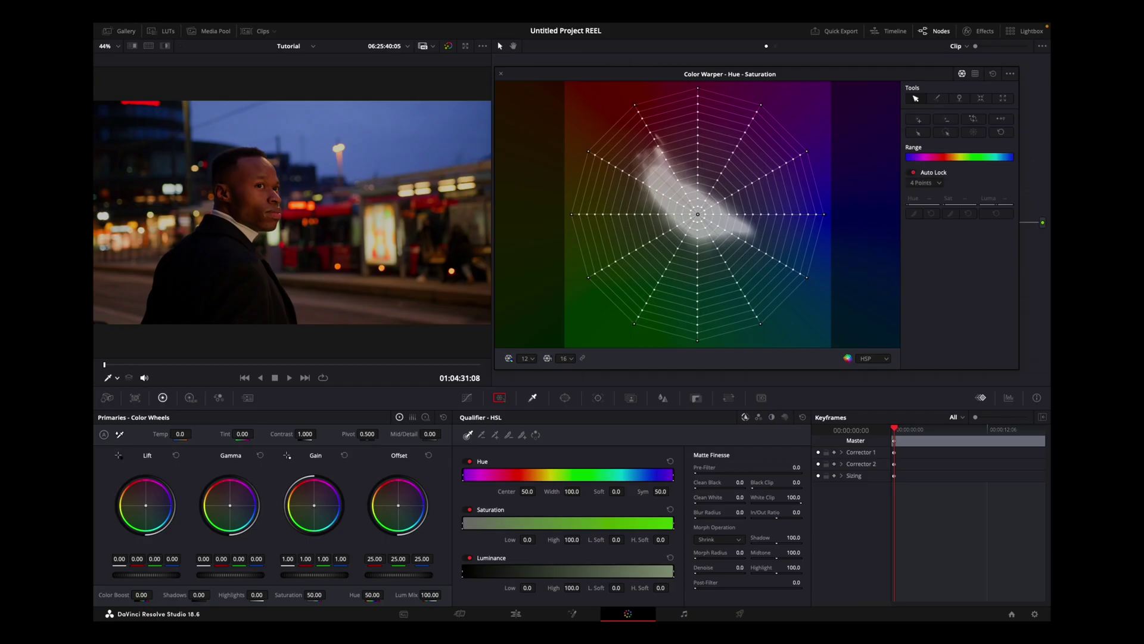
Set Auto Lock to 5 Points and move the top grid point slightly
{"action": "left_click", "coordinate": [922, 185]}
{"action": "left_click", "coordinate": [920, 236]}
{"action": "left_click", "coordinate": [698, 89]}
{"action": "left_click_drag", "start_coordinate": [698, 91], "coordinate": [694, 96]}
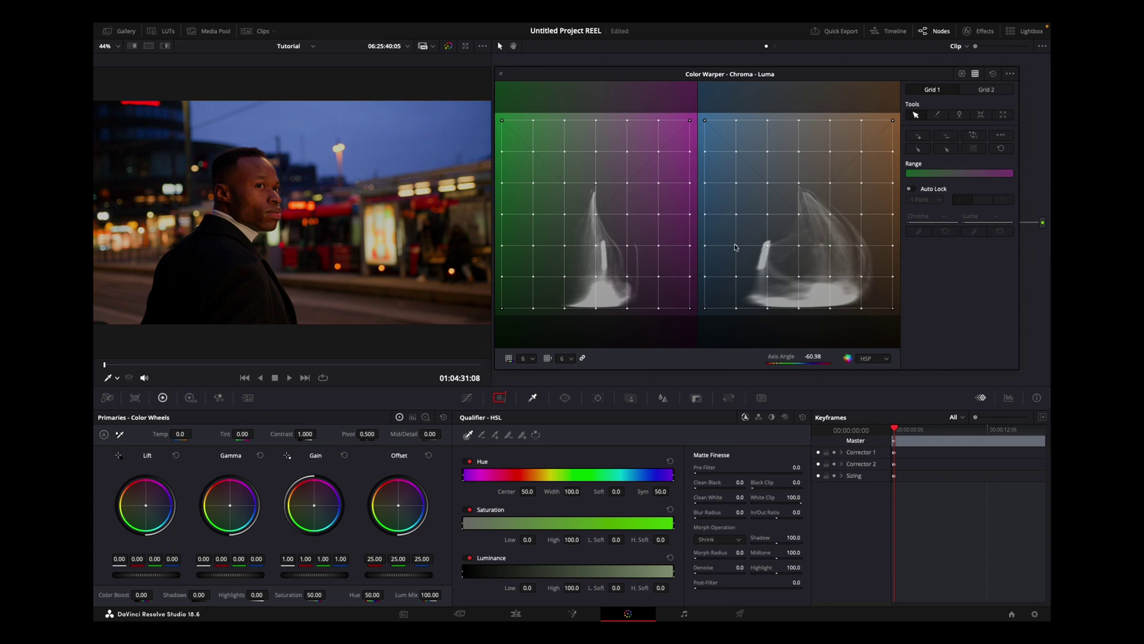
Make both grids 12 by 12 and lower a full row of luma points in Grid 2
{"action": "left_click", "coordinate": [527, 358]}
{"action": "left_click", "coordinate": [528, 405]}
{"action": "left_click", "coordinate": [736, 264]}
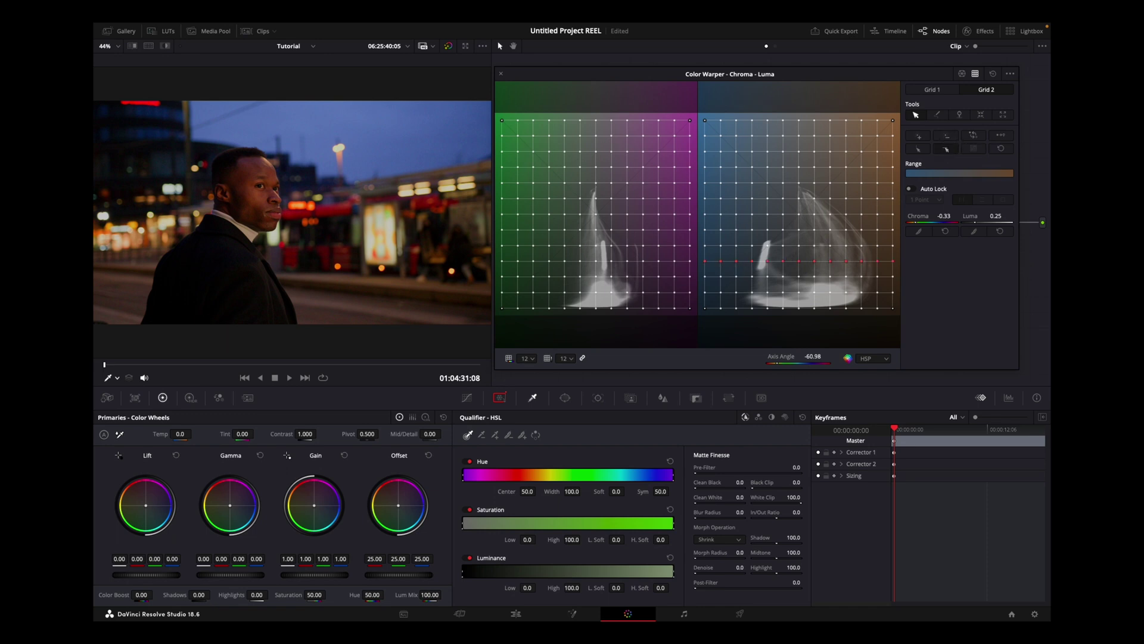
{"action": "left_click", "coordinate": [948, 150]}
{"action": "left_click_drag", "start_coordinate": [1003, 216], "coordinate": [987, 218]}
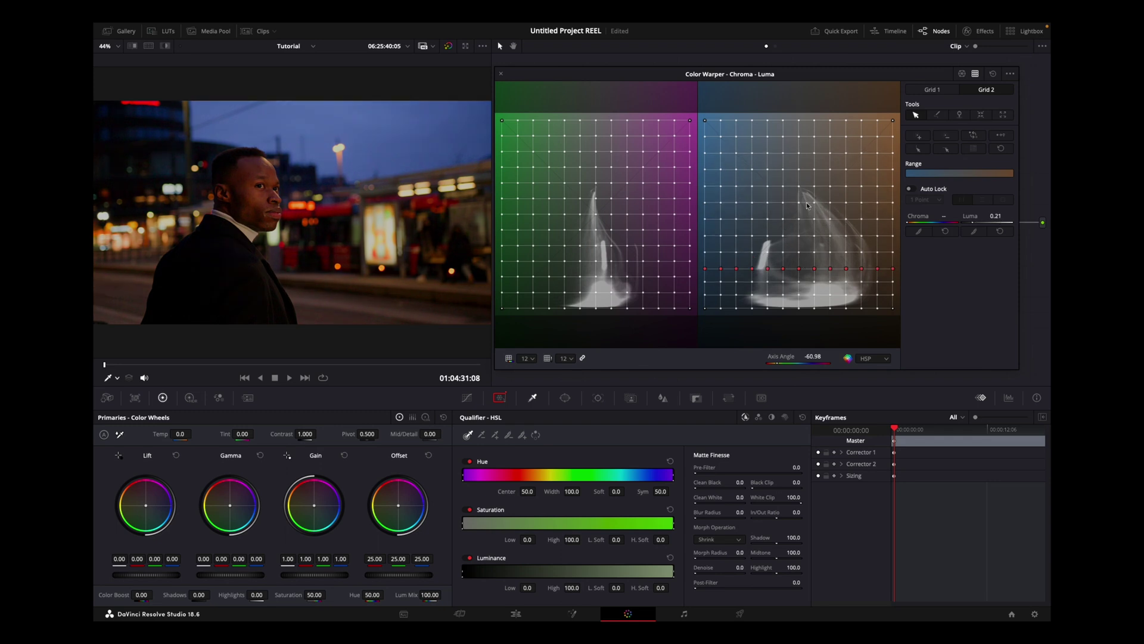
Clear the point selection and drag the chroma grid's top-left corner down
{"action": "left_click", "coordinate": [767, 203]}
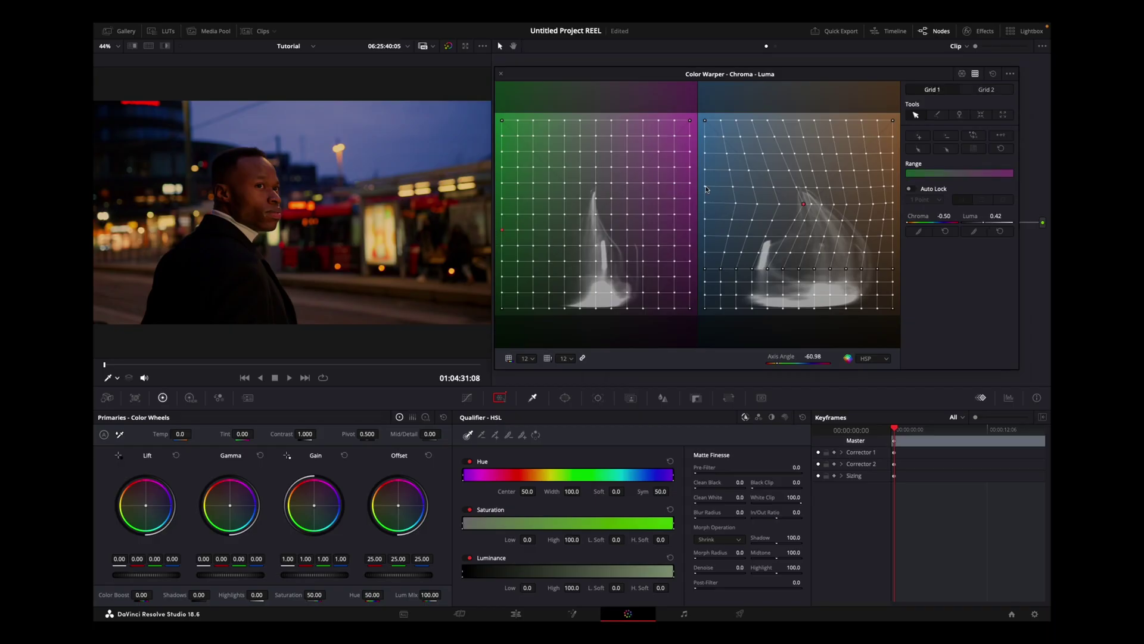
{"action": "left_click", "coordinate": [1001, 134]}
{"action": "left_click_drag", "start_coordinate": [502, 121], "coordinate": [502, 203]}
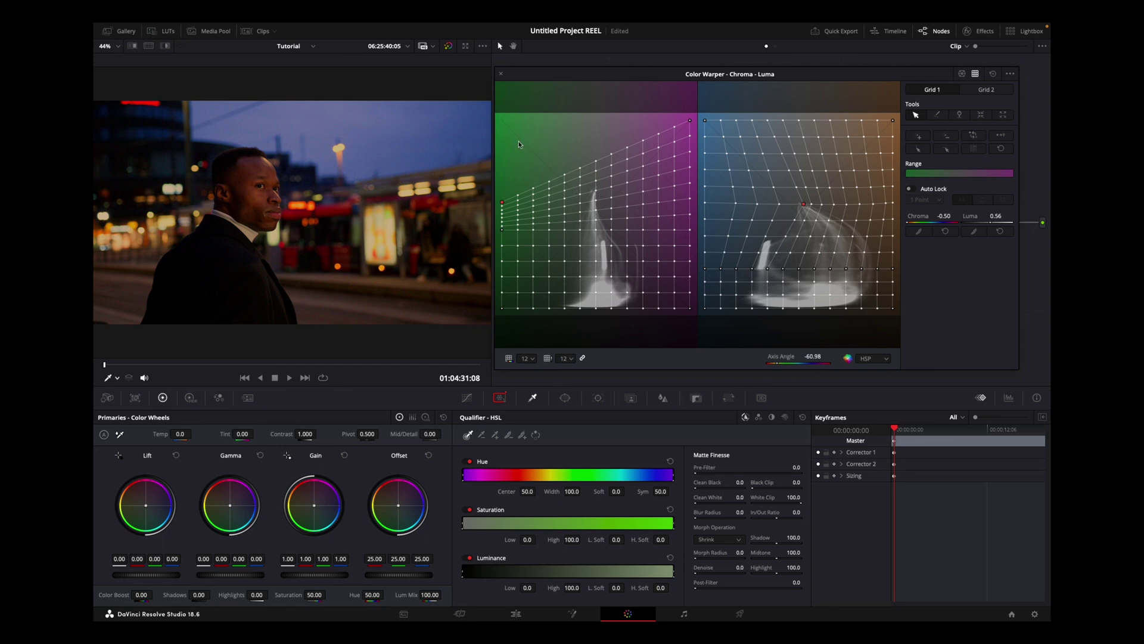
Save the project, set Axis Angle to -6.80 for a purple sky, then return to Hue-Saturation
{"action": "key", "text": "ctrl+s"}
{"action": "left_click_drag", "start_coordinate": [806, 360], "coordinate": [817, 358]}
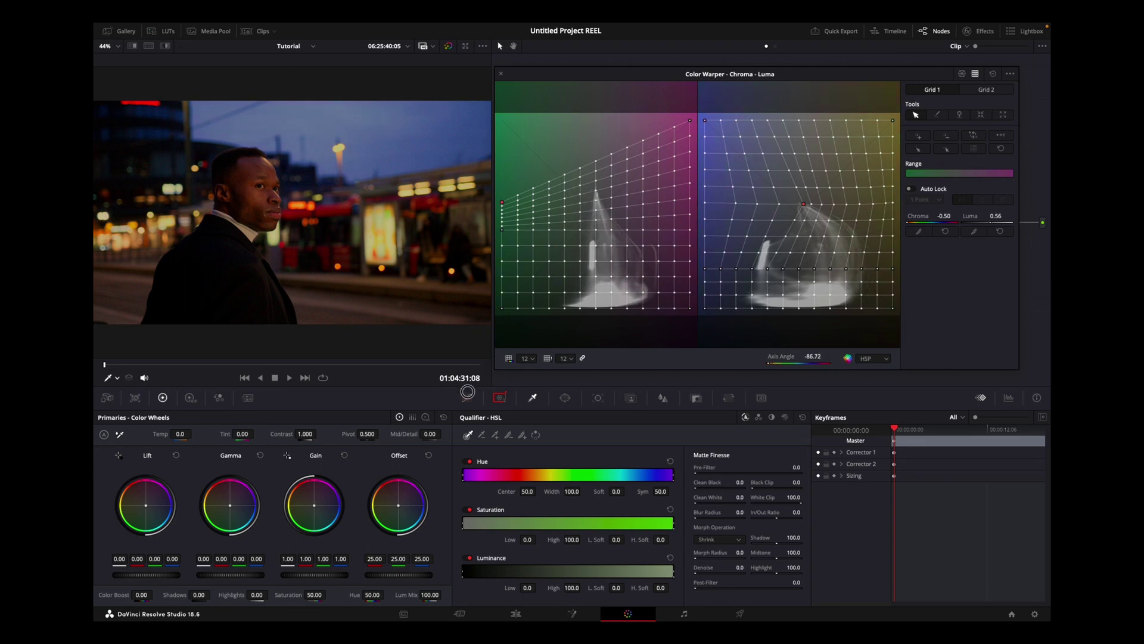
{"action": "left_click_drag", "start_coordinate": [571, 322], "coordinate": [570, 319]}
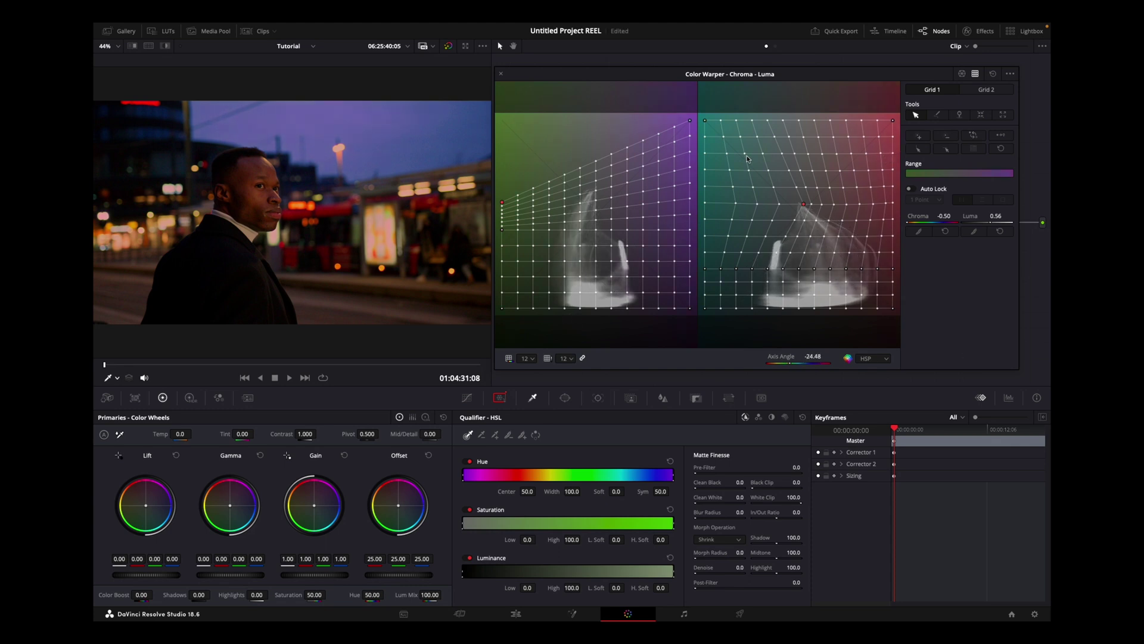
{"action": "left_click_drag", "start_coordinate": [571, 322], "coordinate": [572, 322]}
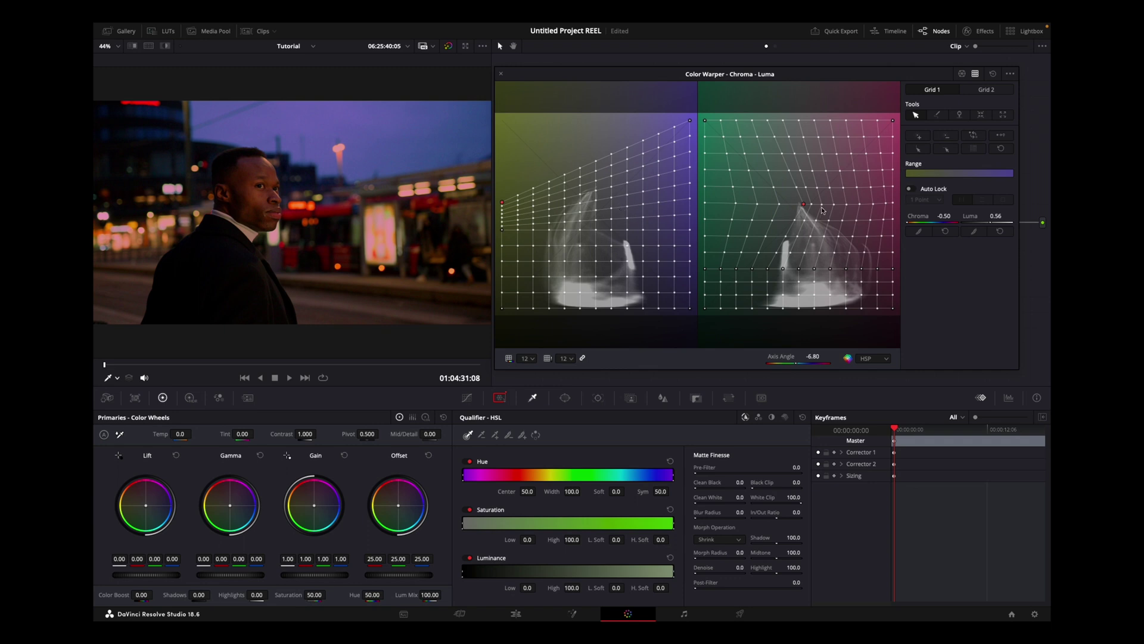
{"action": "left_click", "coordinate": [962, 73]}
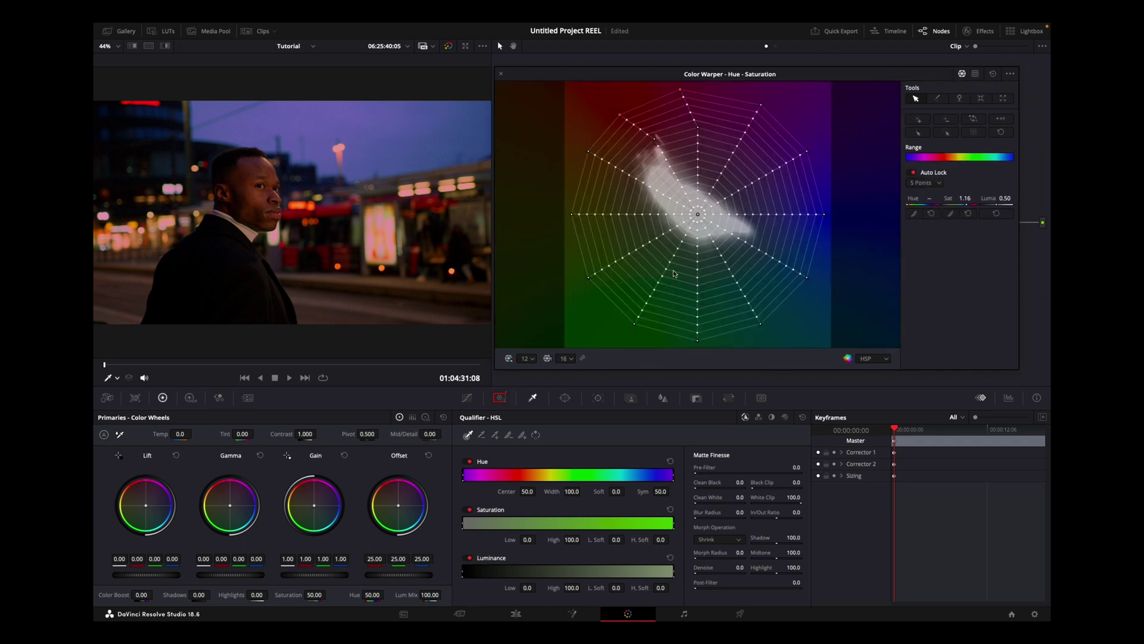